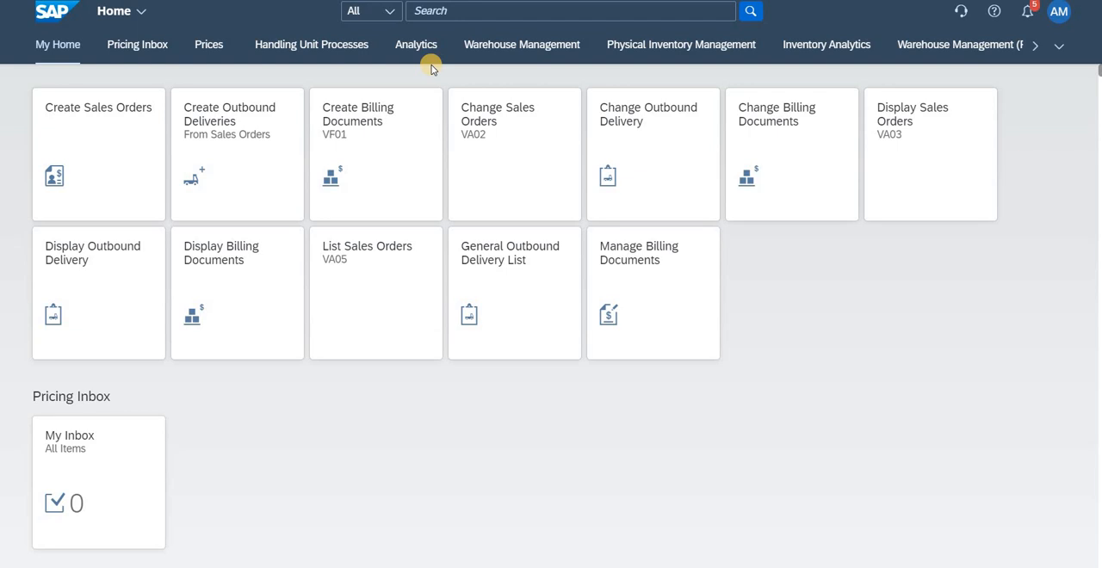
Step: Search for "Migrate your" and open the Migrate Your Data - Migration Cockpit app, not the old version
{"action": "left_click", "coordinate": [430, 11]}
{"action": "type", "text": "Migr"}
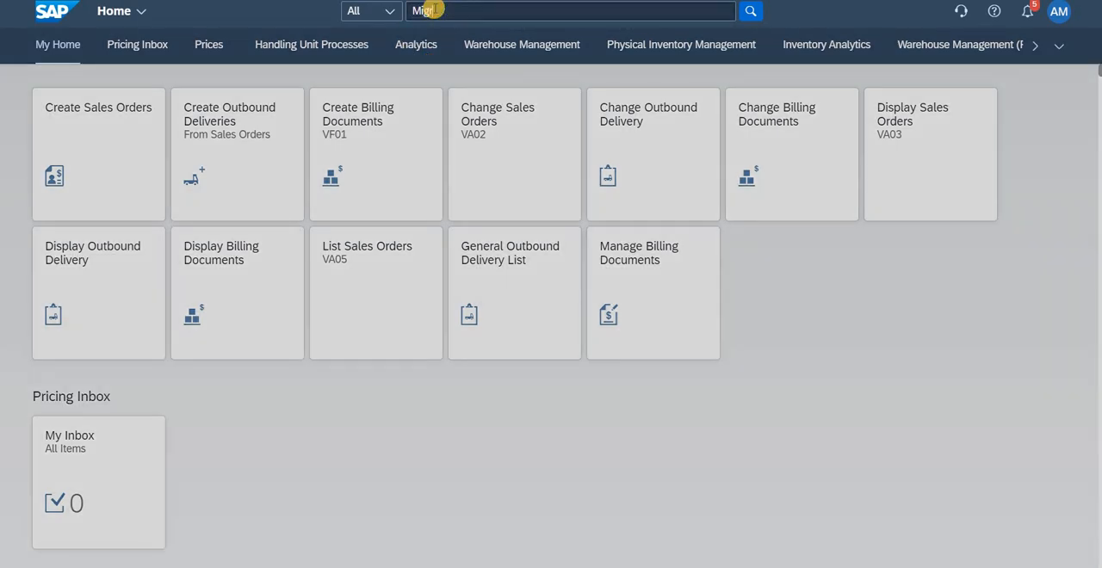
{"action": "type", "text": "ate you"}
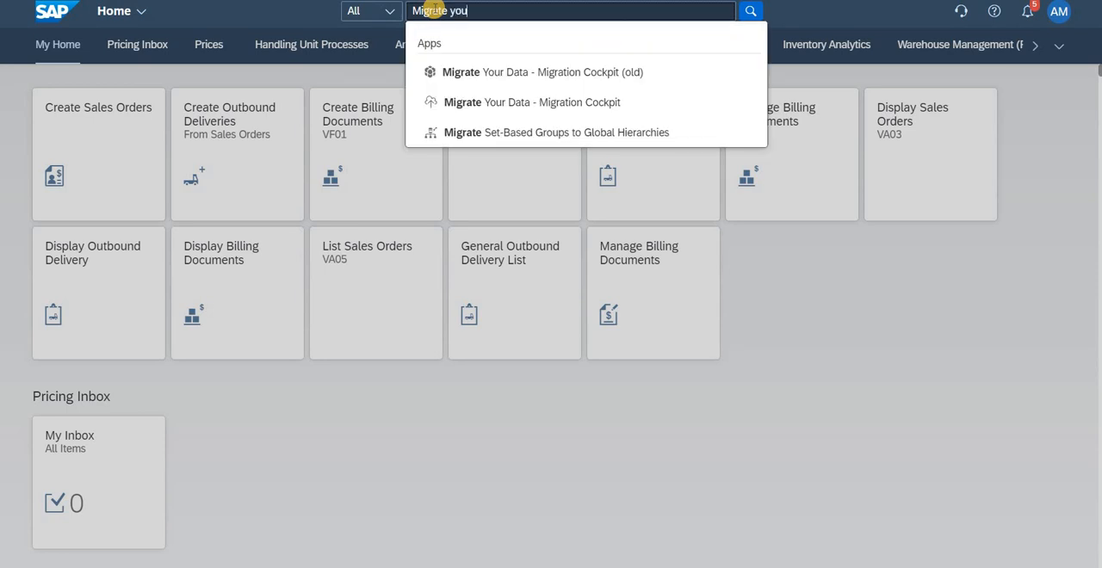
{"action": "type", "text": "r"}
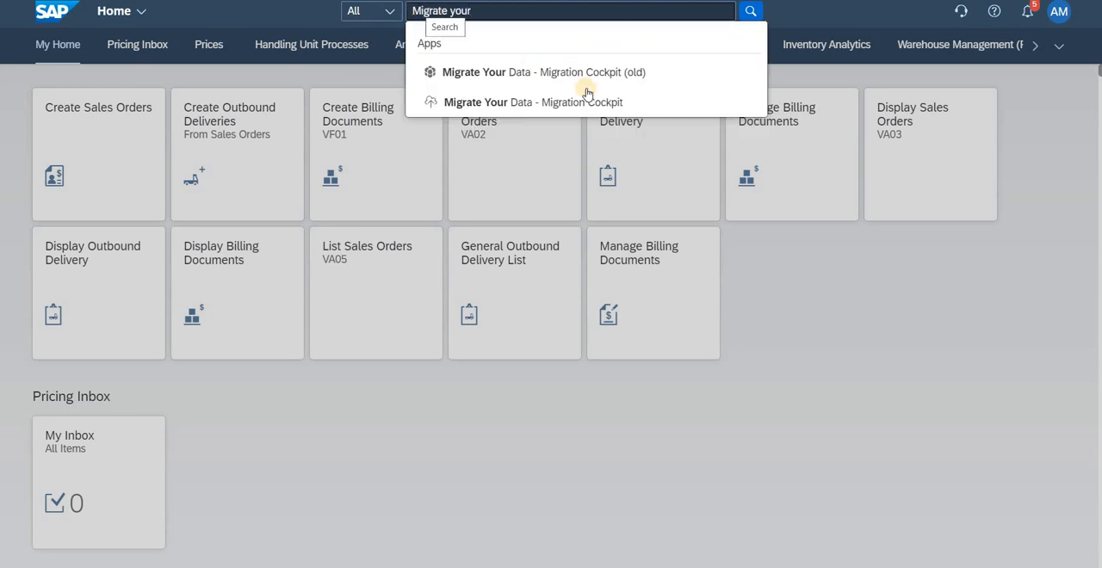
{"action": "left_click", "coordinate": [515, 103]}
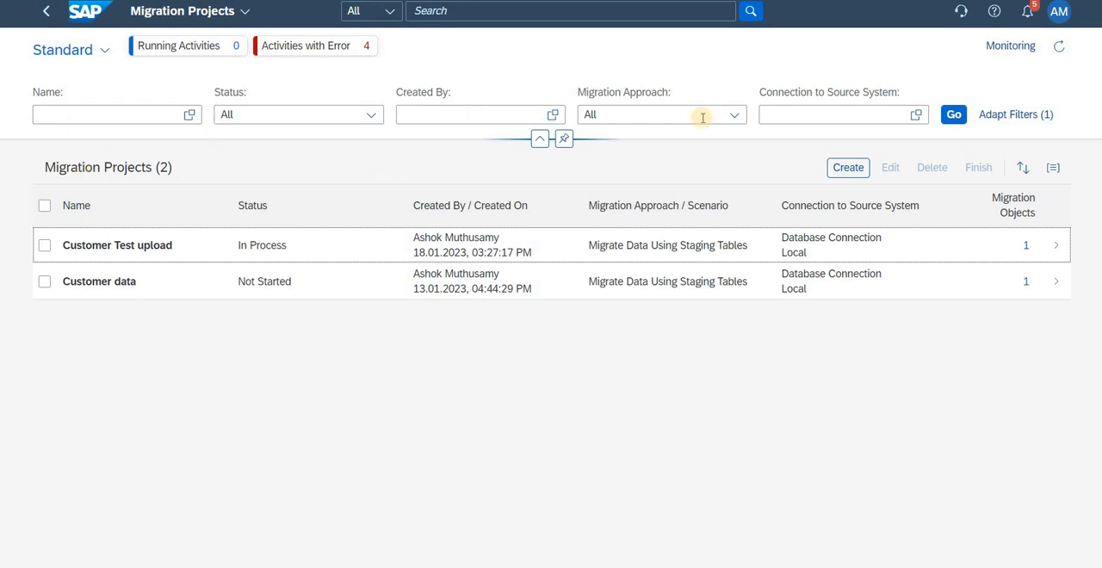
Step: Start a new migration project and name it "Customer master upload - Test"
{"action": "left_click", "coordinate": [855, 173]}
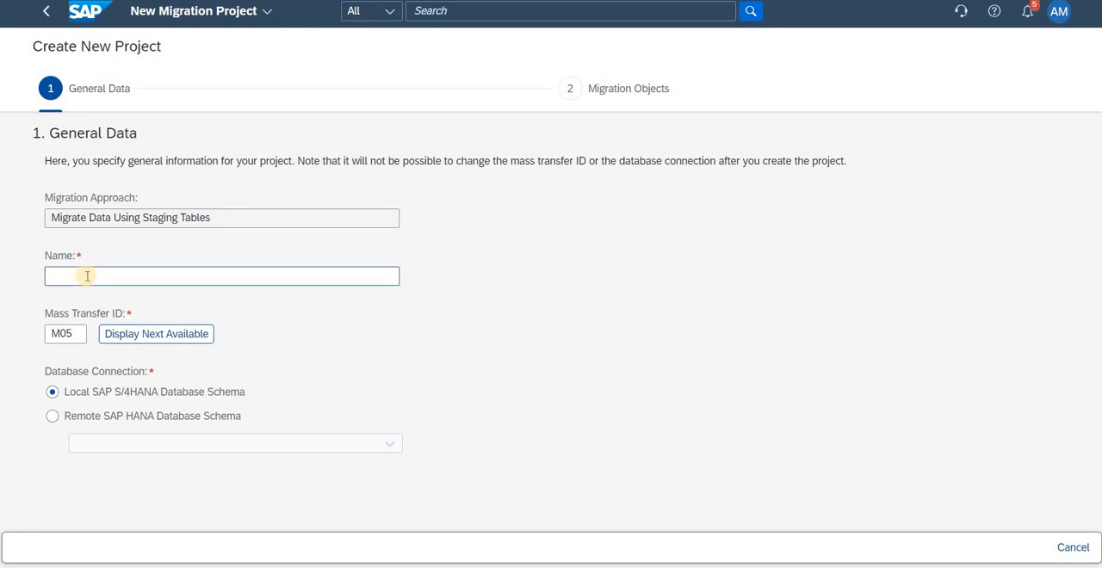
{"action": "type", "text": "Custo"}
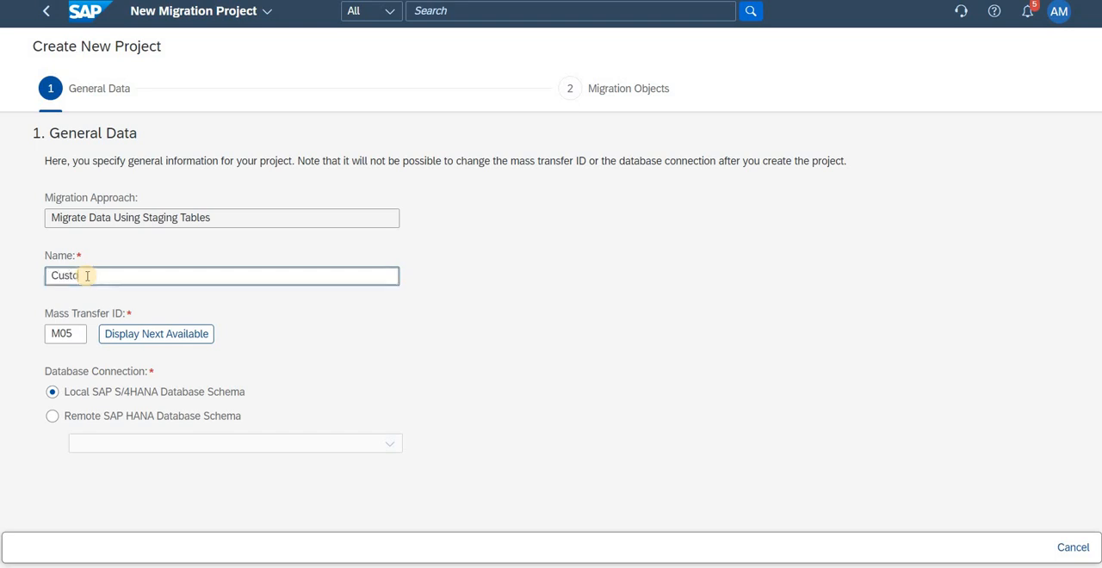
{"action": "type", "text": "mer ma"}
{"action": "key", "text": "BackSpace"}
{"action": "type", "text": "master upload - TD"}
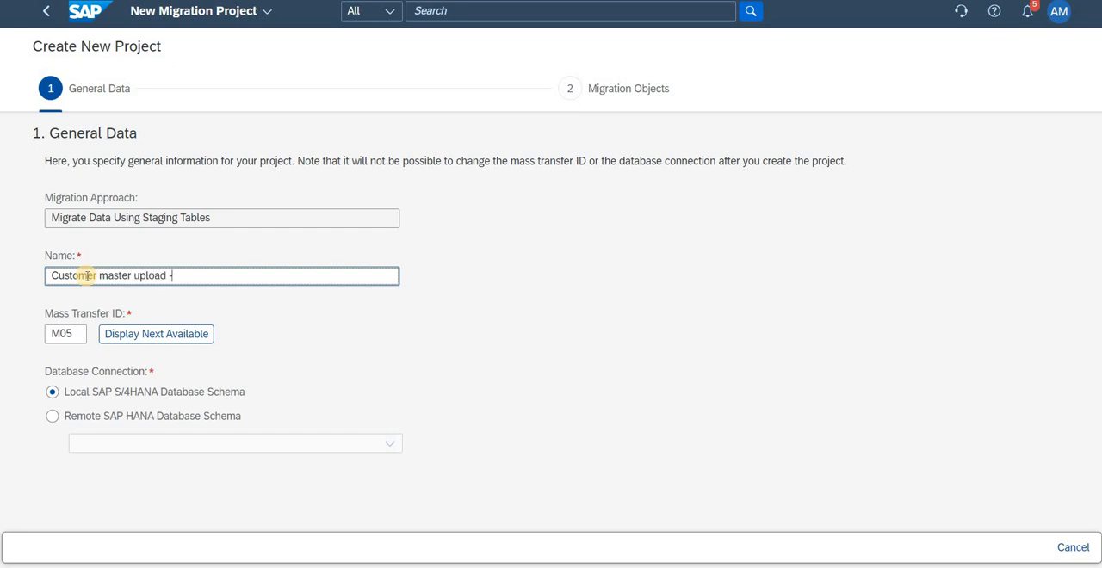
{"action": "key", "text": "BackSpace"}
{"action": "type", "text": "est"}
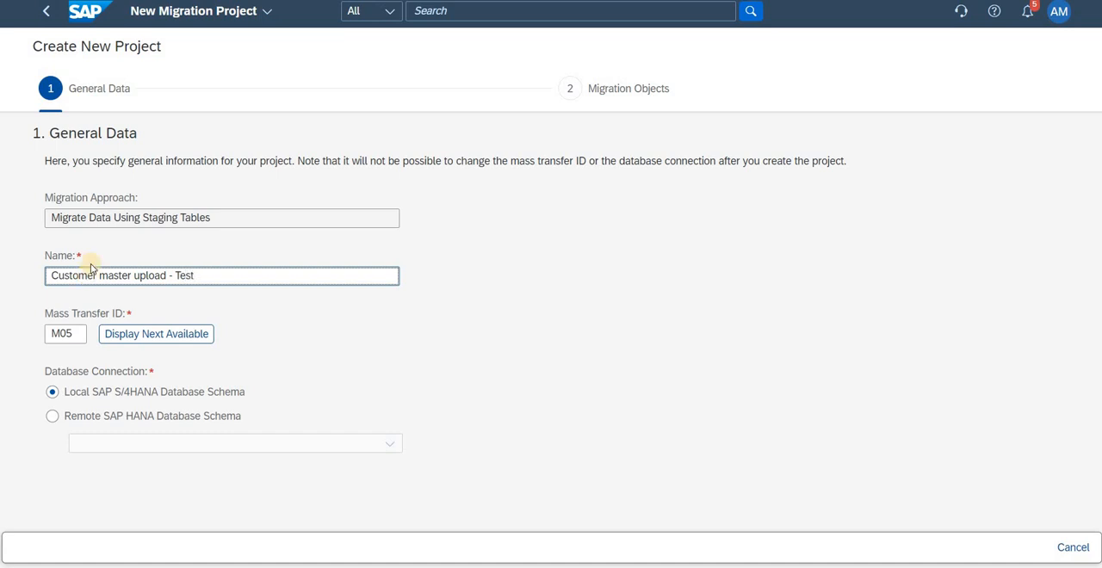
Step: Choose Local SAP S/4HANA Database Schema as the database connection and continue to the migration objects step
{"action": "left_click", "coordinate": [83, 394]}
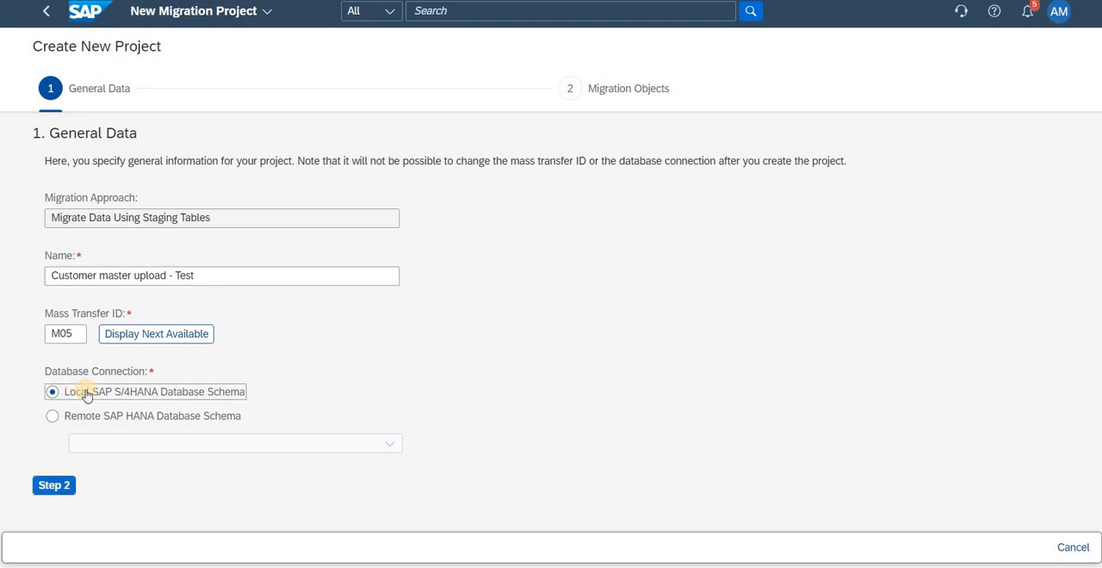
{"action": "left_click", "coordinate": [55, 488]}
{"action": "left_click", "coordinate": [54, 486]}
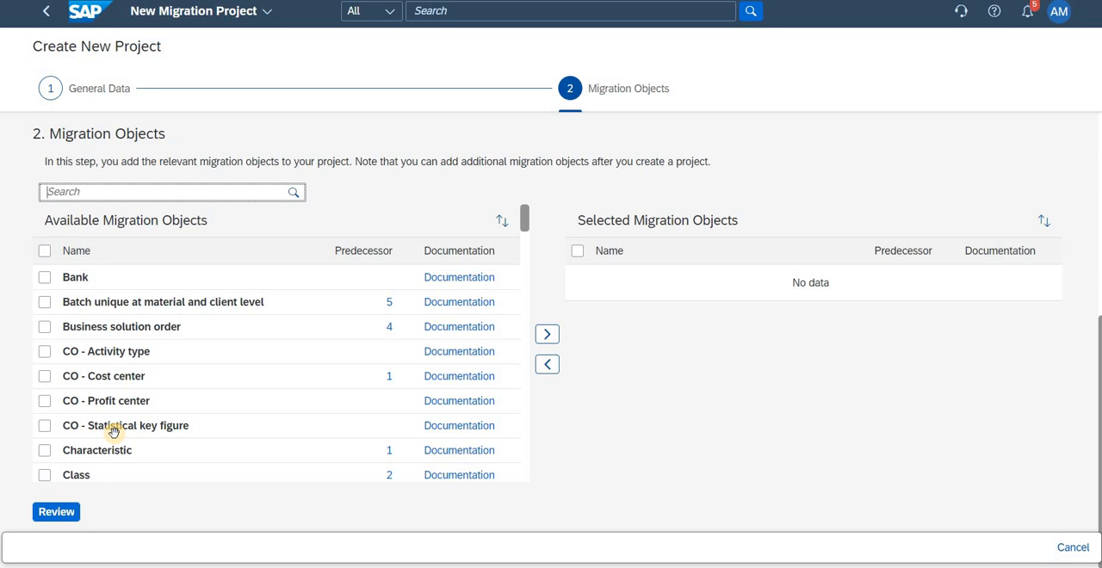
Step: Move the Customer object from the available to the selected migration objects
{"action": "scroll", "coordinate": [256, 338], "scroll_direction": "down", "scroll_amount": 3}
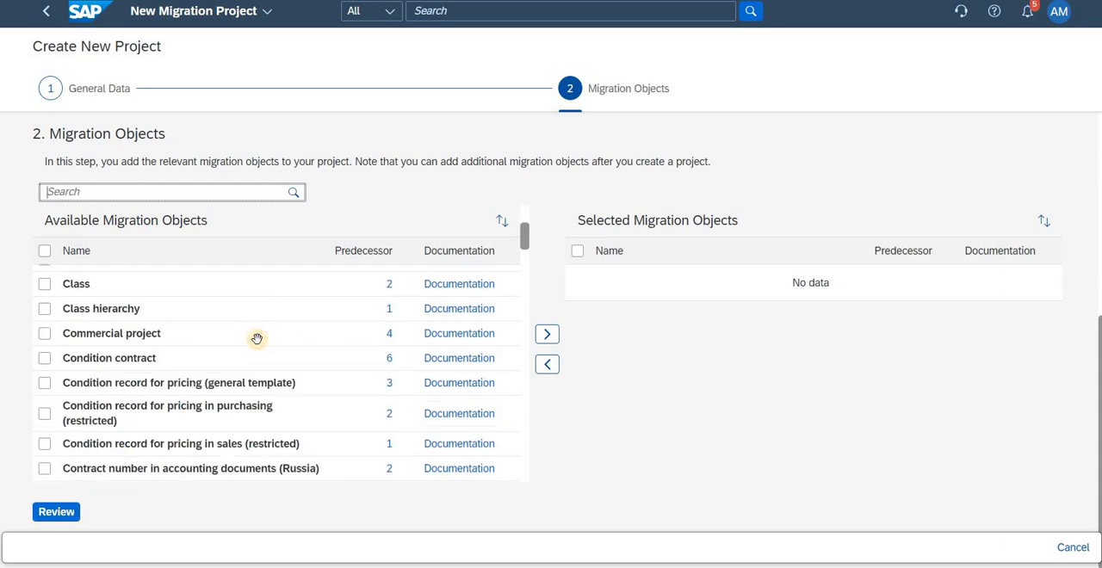
{"action": "scroll", "coordinate": [257, 339], "scroll_direction": "down", "scroll_amount": 3}
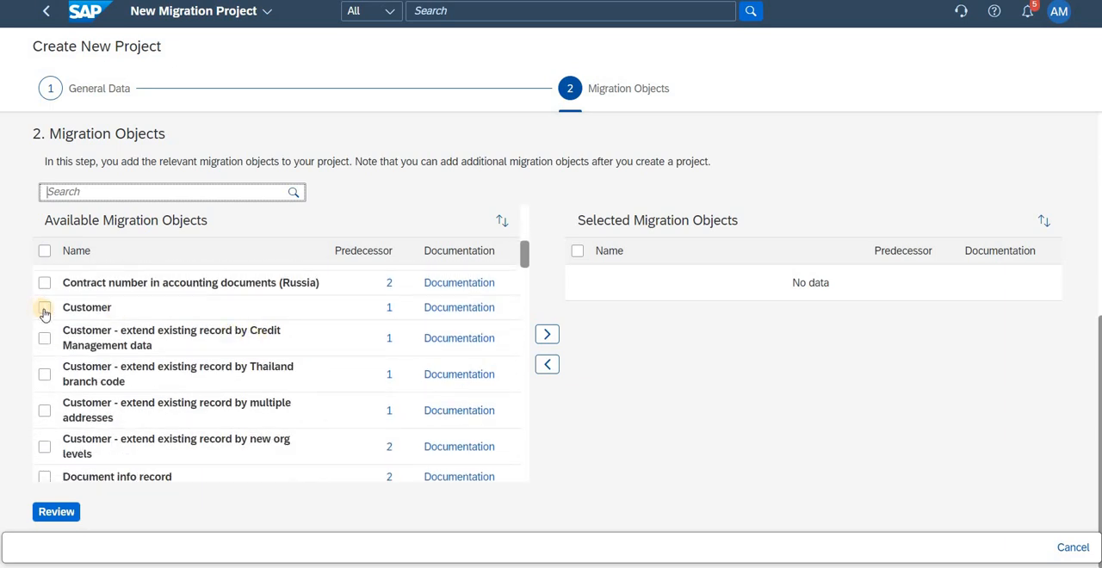
{"action": "left_click", "coordinate": [45, 310]}
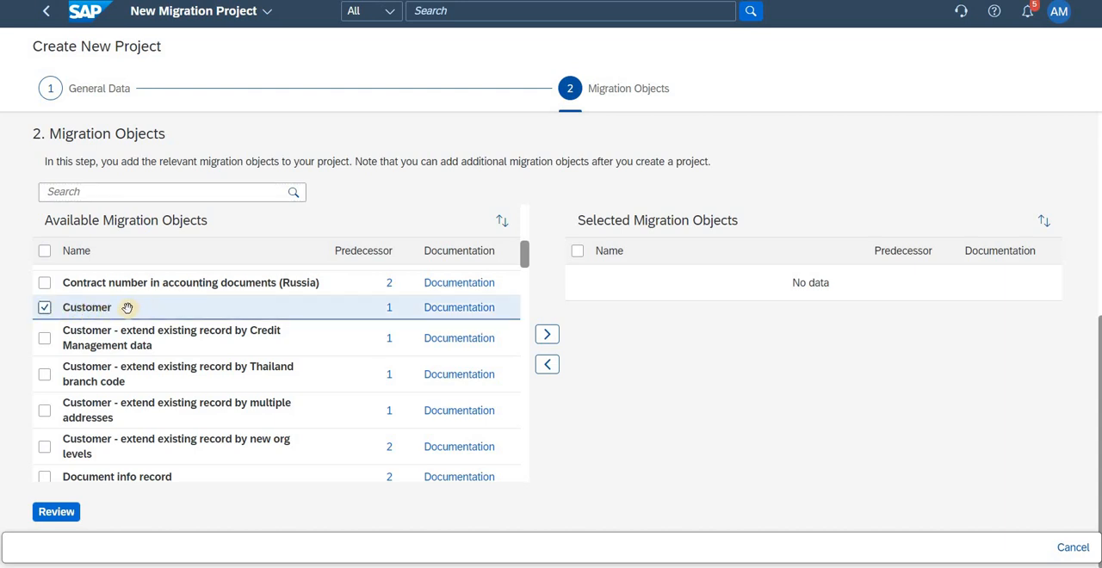
{"action": "left_click", "coordinate": [552, 334]}
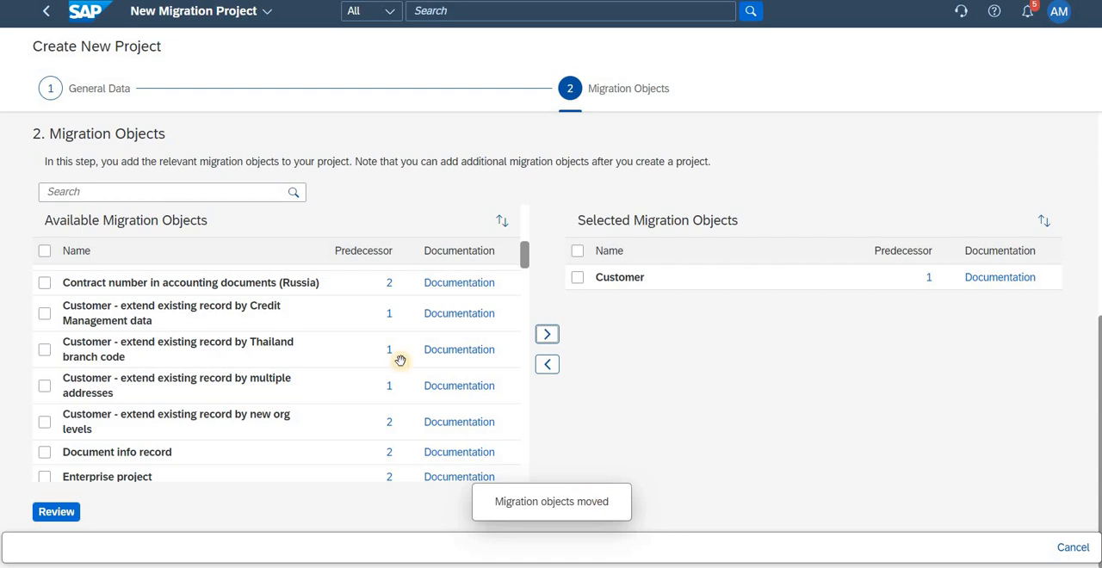
Step: Review the project, check the predecessor objects without adding them, and create the project
{"action": "left_click", "coordinate": [65, 515]}
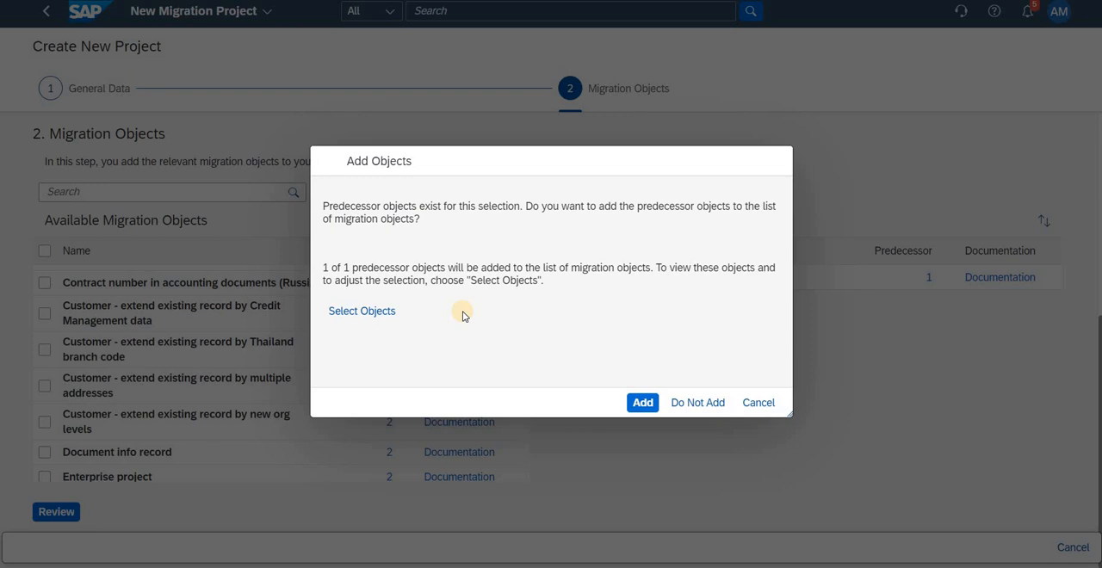
{"action": "left_click", "coordinate": [358, 314]}
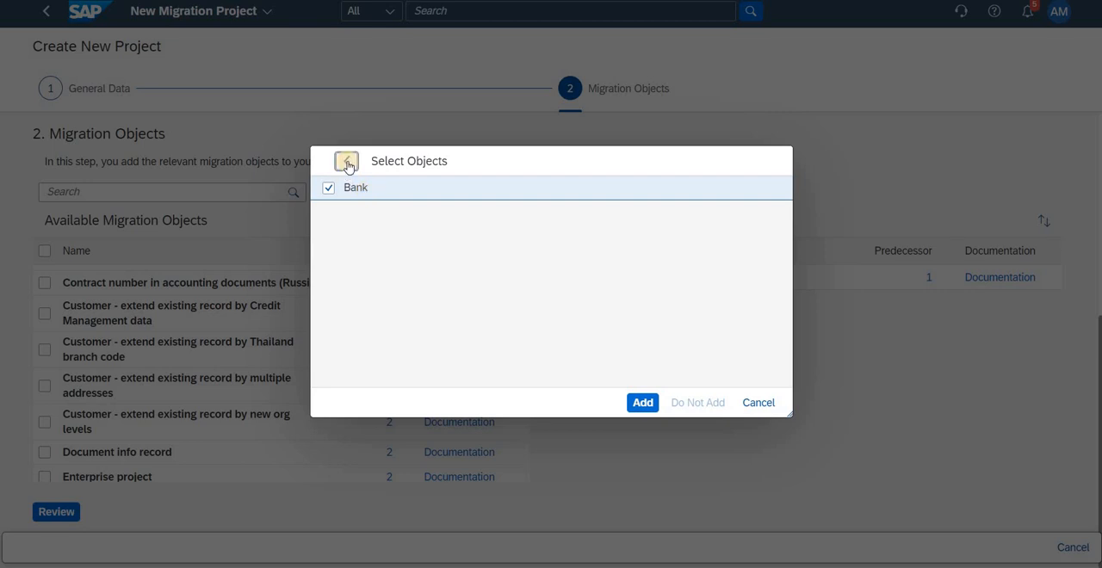
{"action": "left_click", "coordinate": [346, 161]}
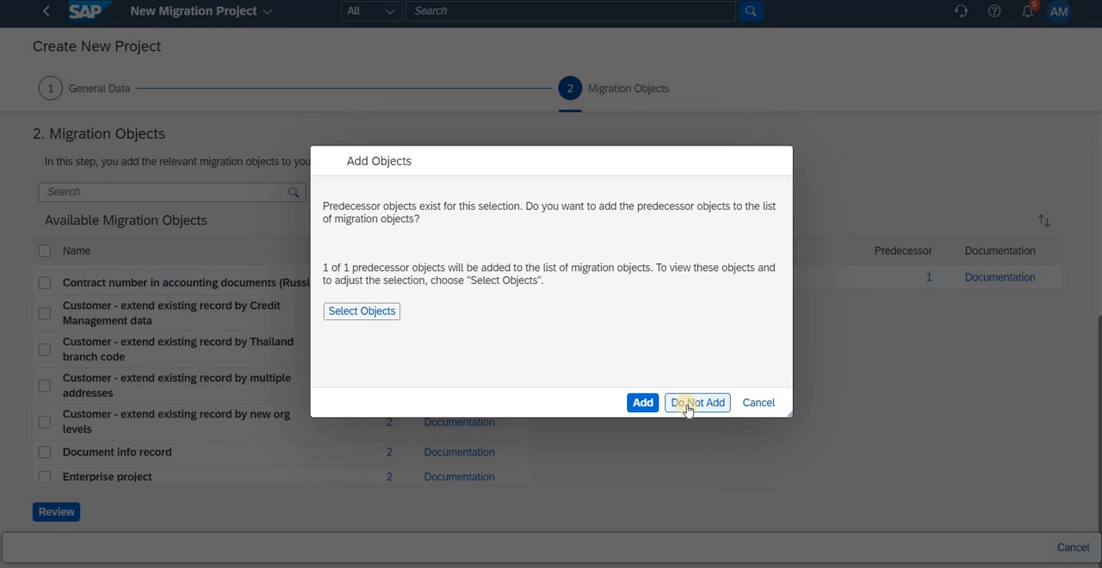
{"action": "left_click", "coordinate": [688, 408]}
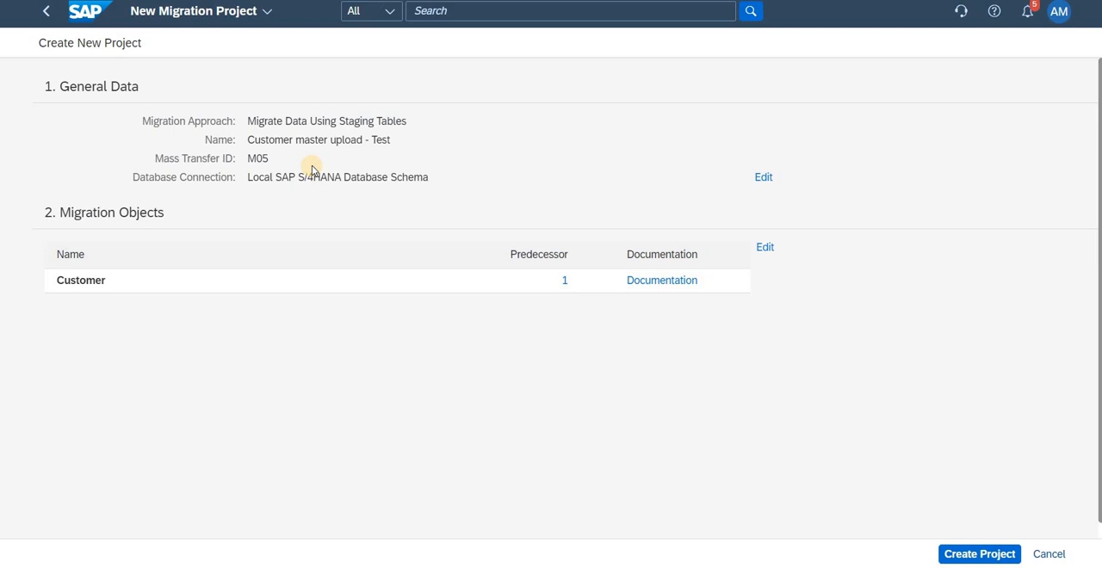
{"action": "left_click", "coordinate": [987, 558]}
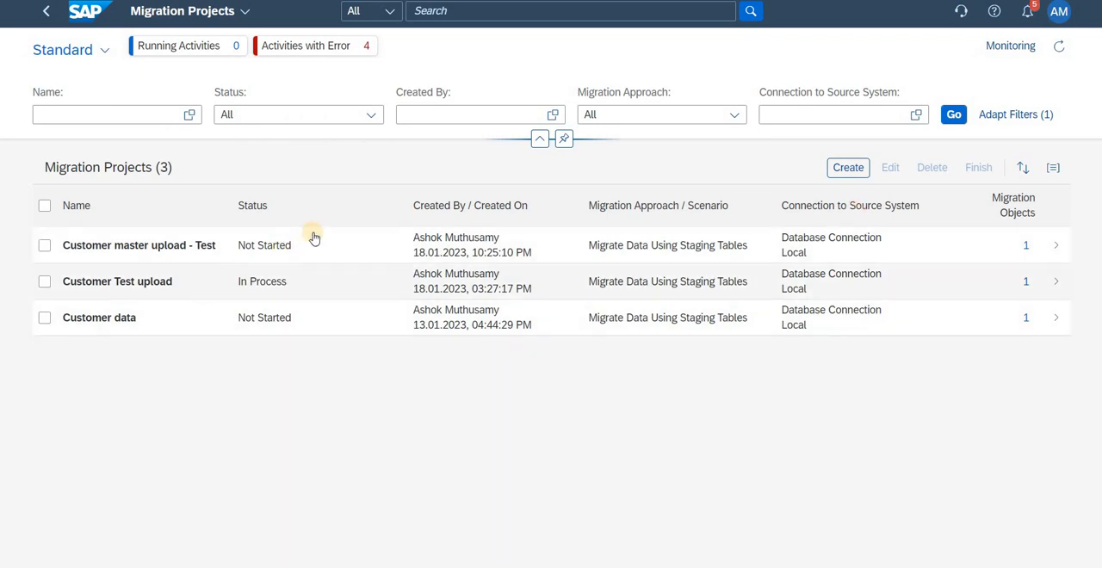
Step: Open the Customer master upload - Test project and select its Customer migration object
{"action": "left_click", "coordinate": [44, 247]}
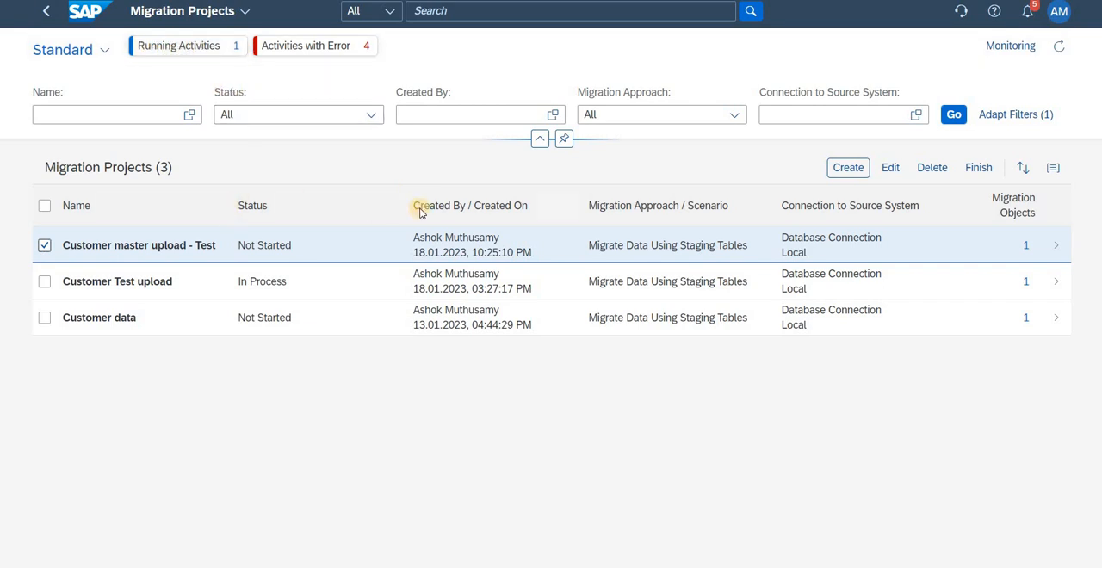
{"action": "left_click", "coordinate": [1055, 250]}
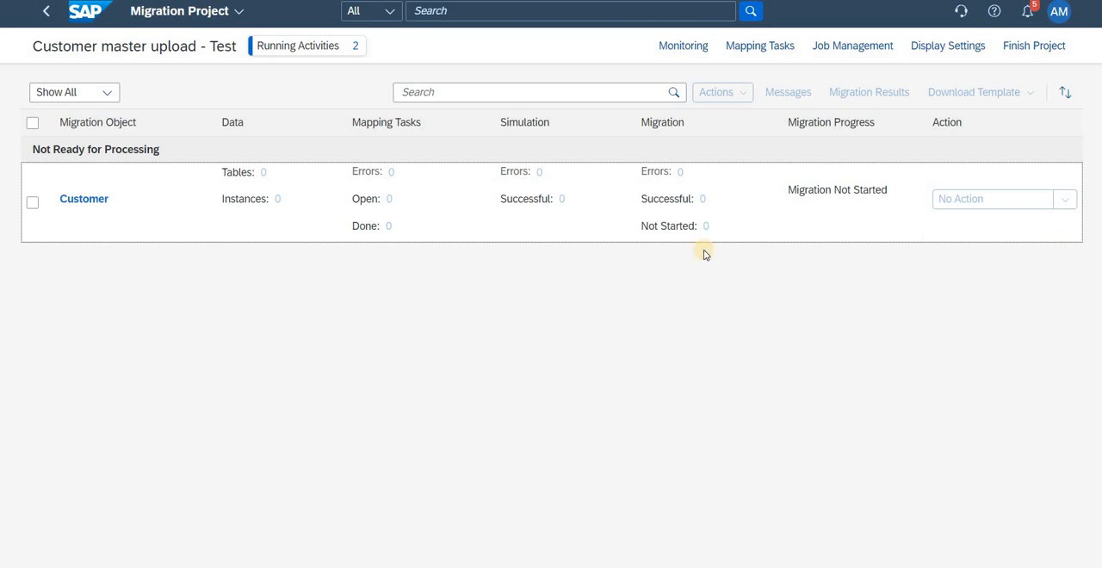
{"action": "left_click", "coordinate": [31, 205]}
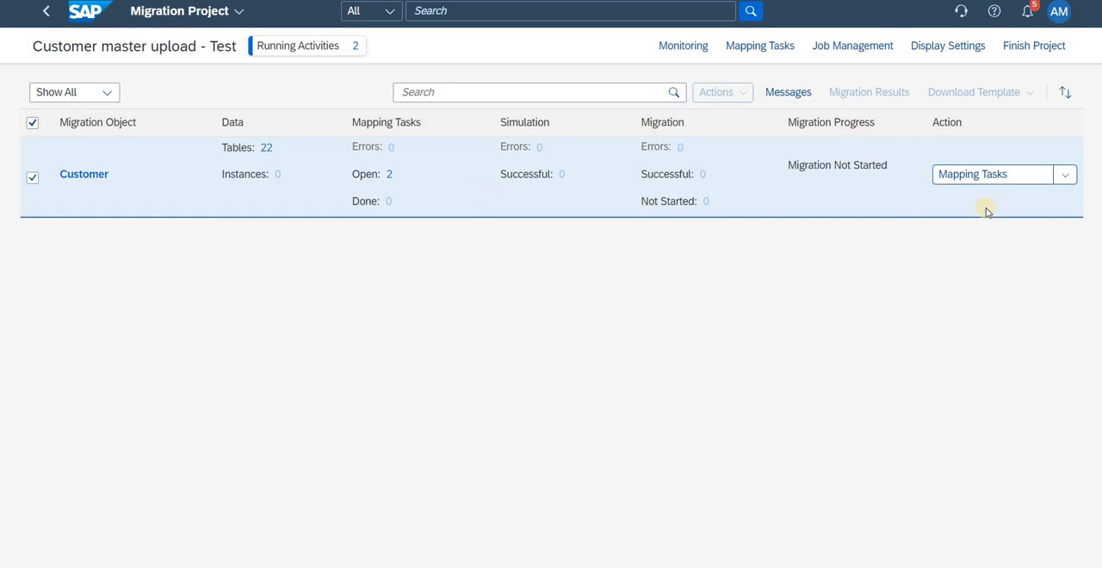
Step: Check which file formats are offered for downloading the Customer object's template
{"action": "left_click", "coordinate": [1065, 177]}
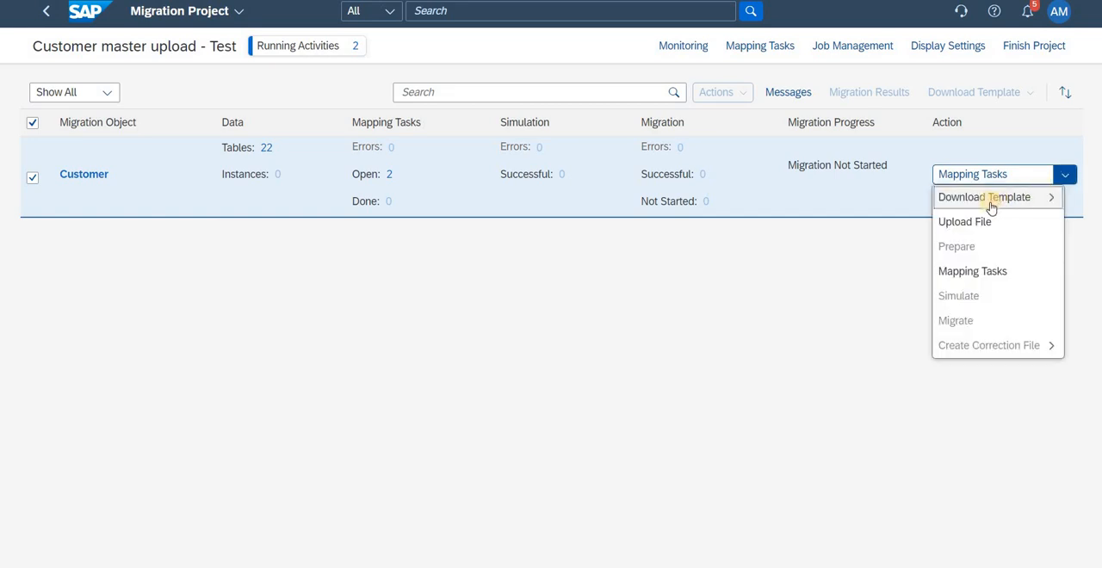
{"action": "mouse_move", "coordinate": [981, 200]}
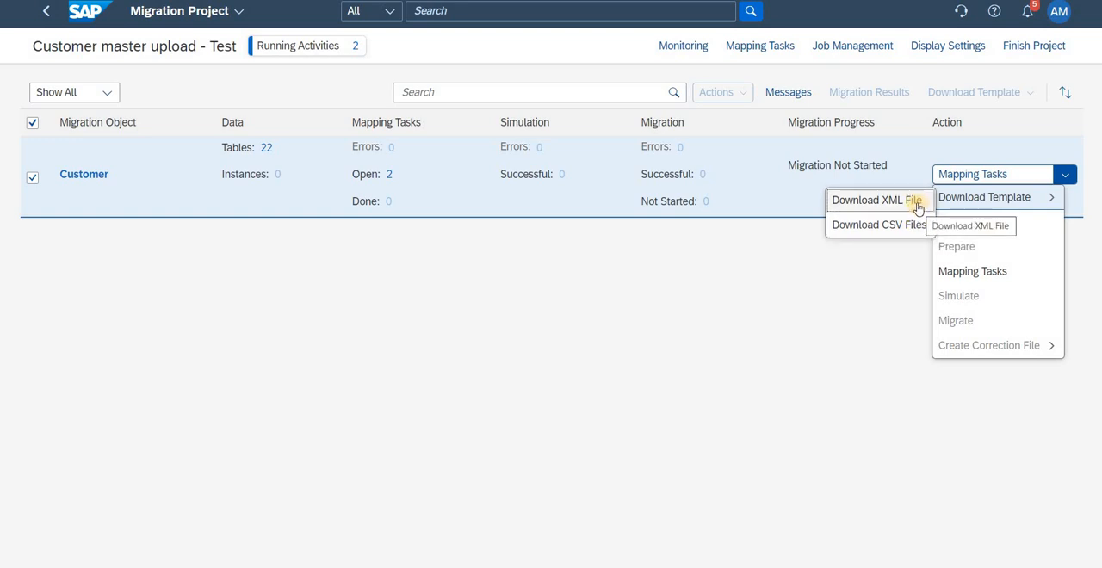
{"action": "left_click", "coordinate": [822, 349]}
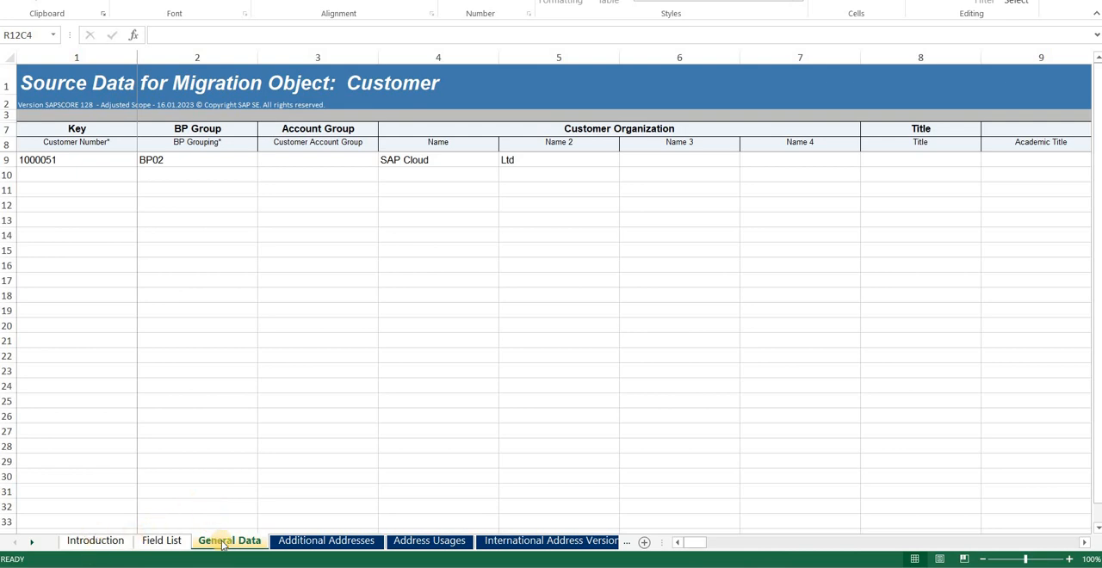
Step: In the Customer migration template in Excel, look through the sheets from Additional Addresses to Company Data, and return to General Data
{"action": "left_click", "coordinate": [335, 540]}
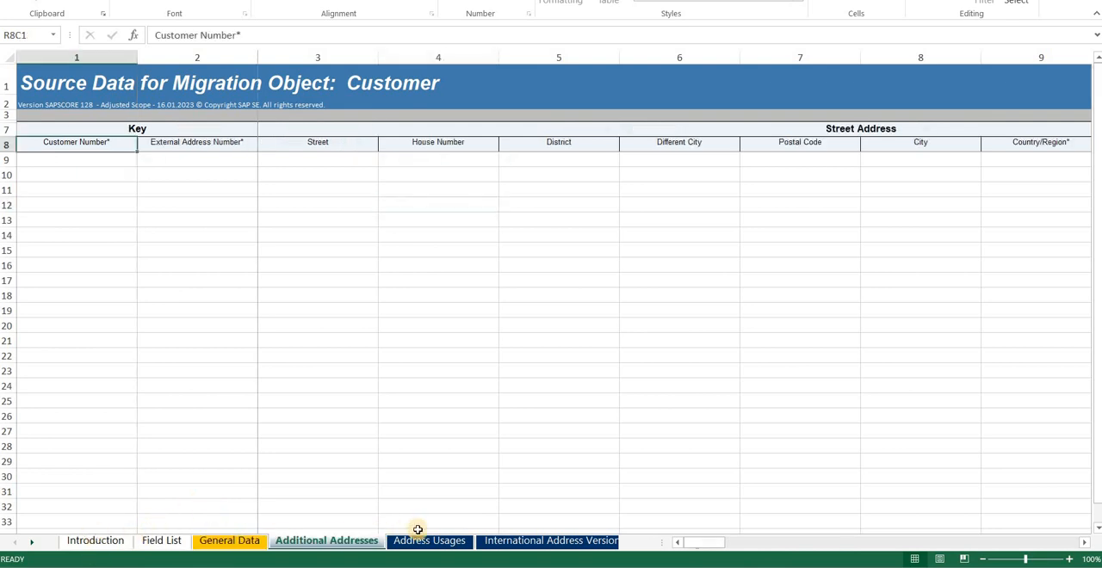
{"action": "left_click", "coordinate": [421, 542]}
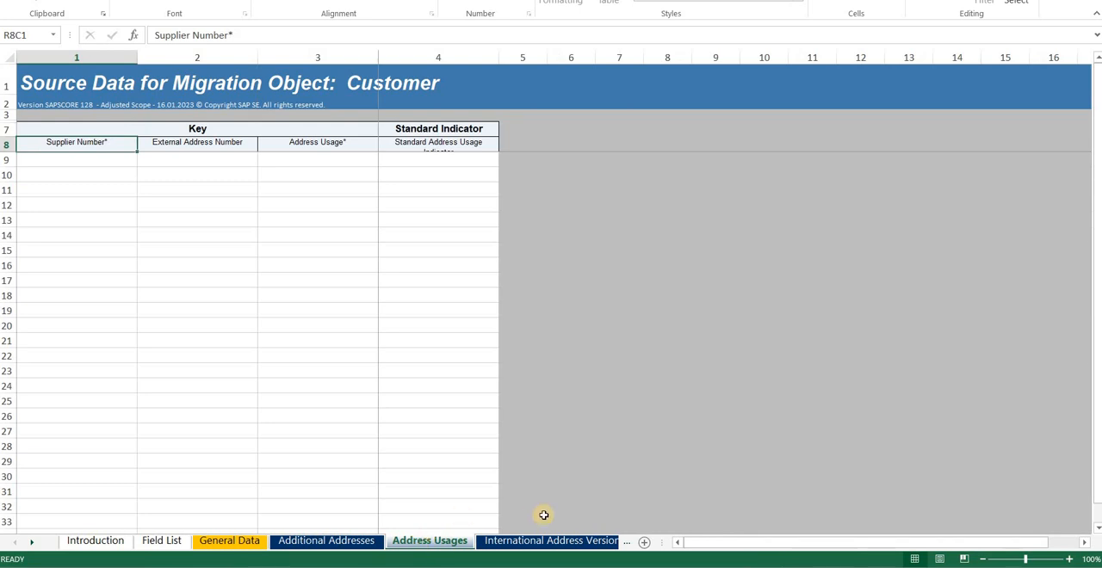
{"action": "left_click", "coordinate": [498, 541]}
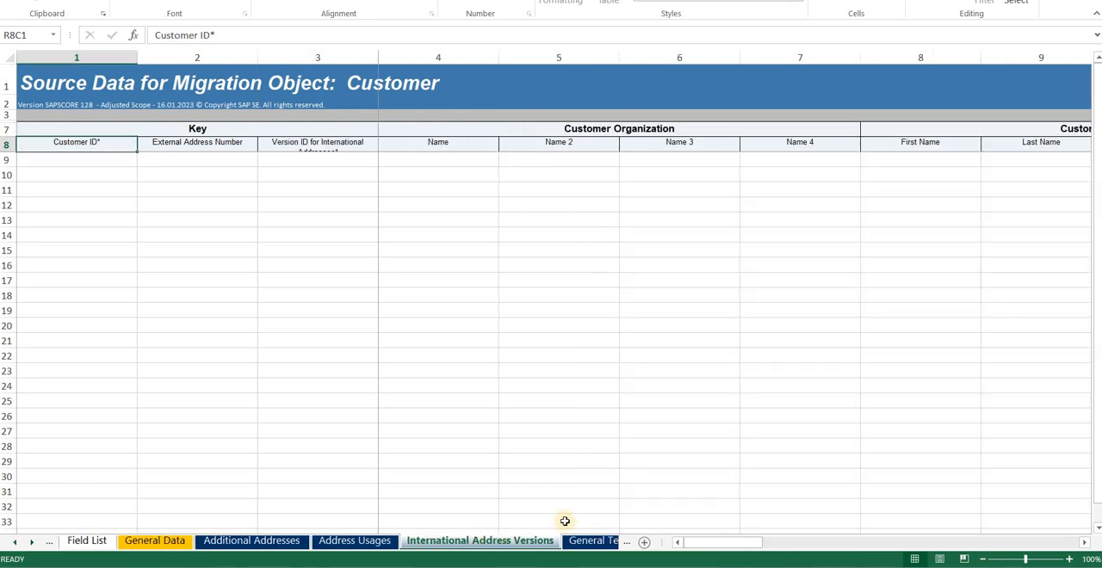
{"action": "left_click", "coordinate": [565, 541]}
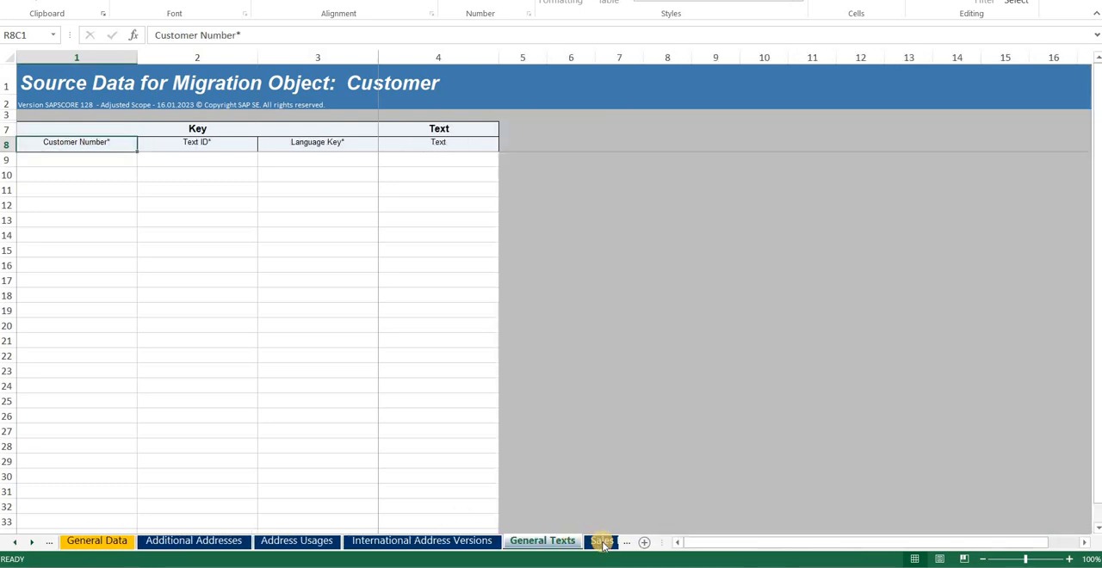
{"action": "left_click", "coordinate": [602, 542]}
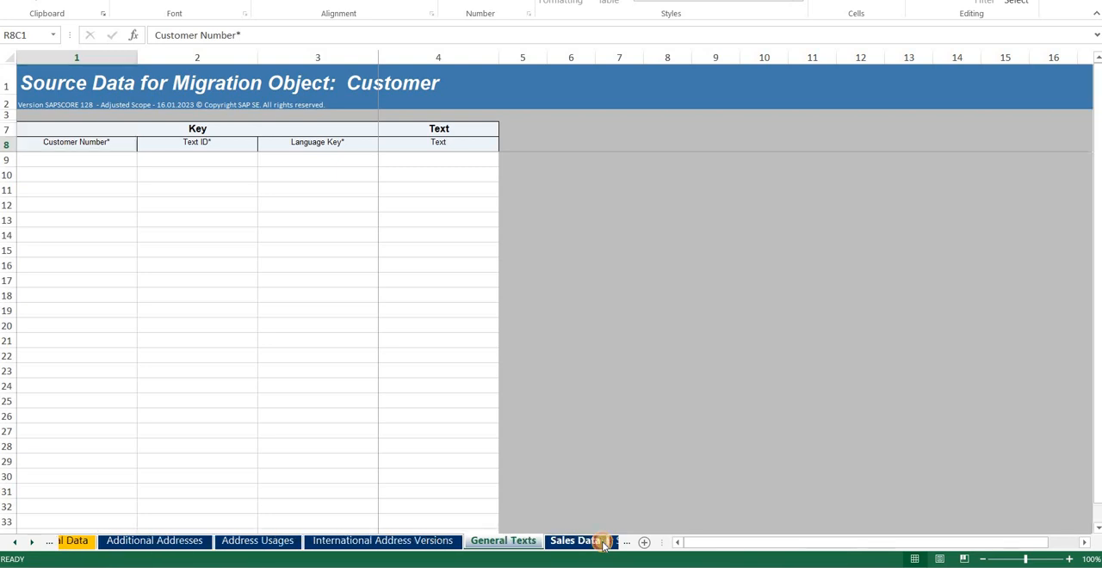
{"action": "left_click", "coordinate": [591, 543]}
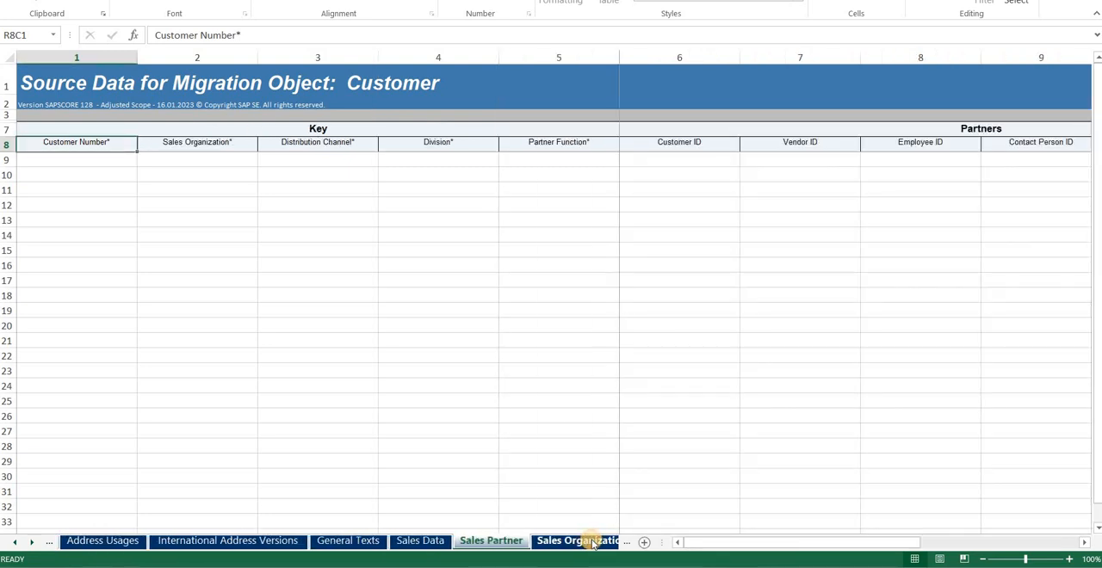
{"action": "left_click", "coordinate": [593, 542]}
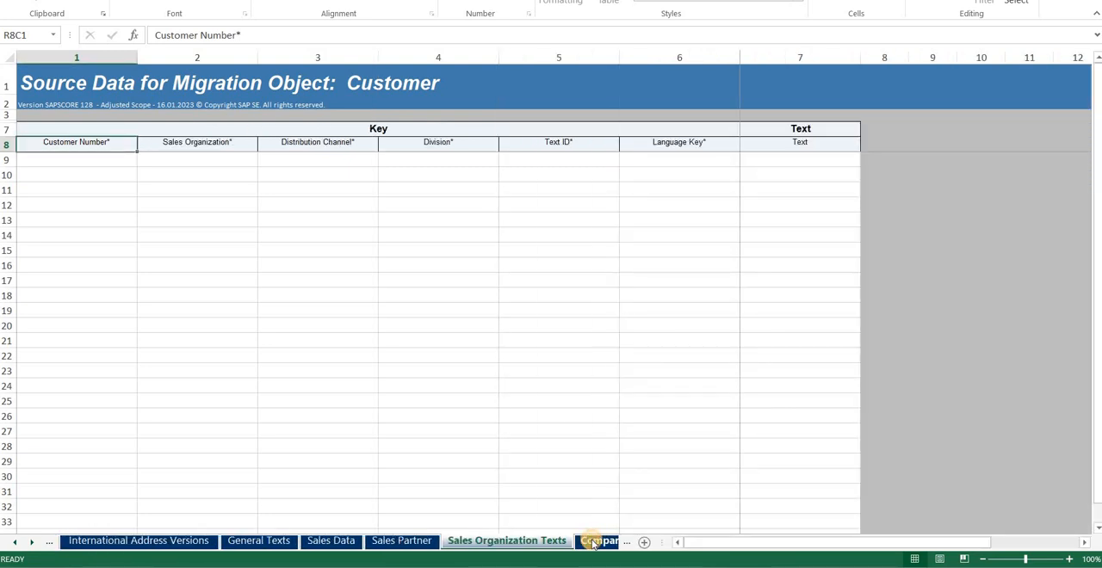
{"action": "left_click", "coordinate": [594, 541]}
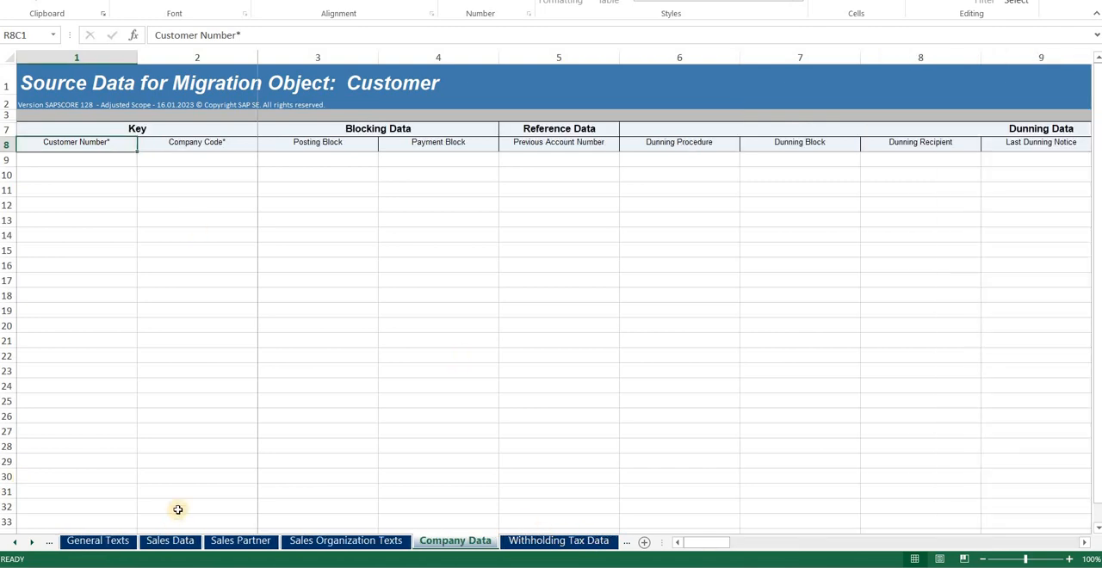
{"action": "left_click", "coordinate": [13, 546]}
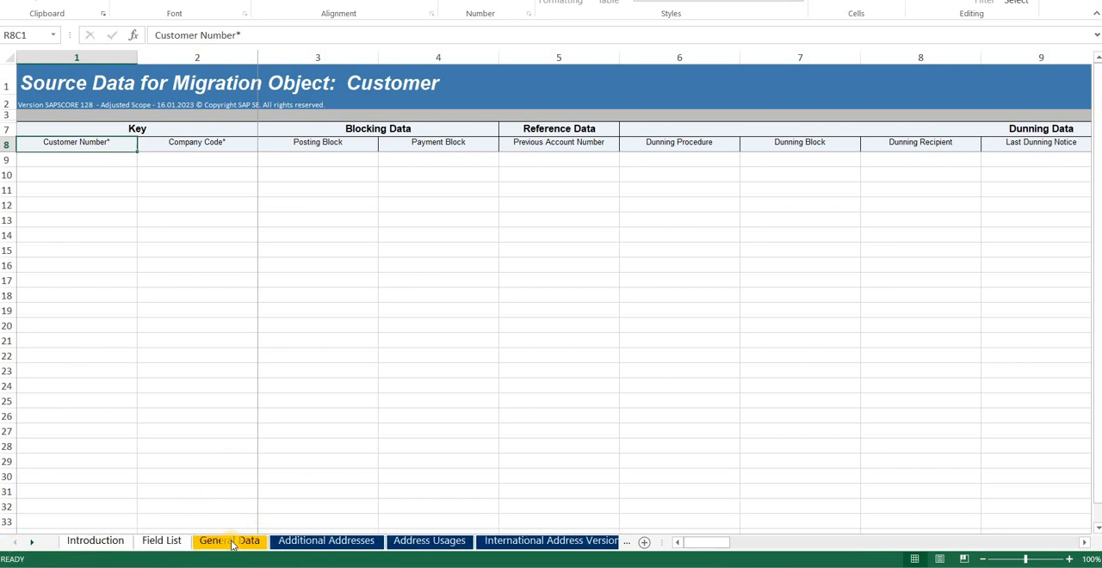
{"action": "left_click", "coordinate": [231, 542]}
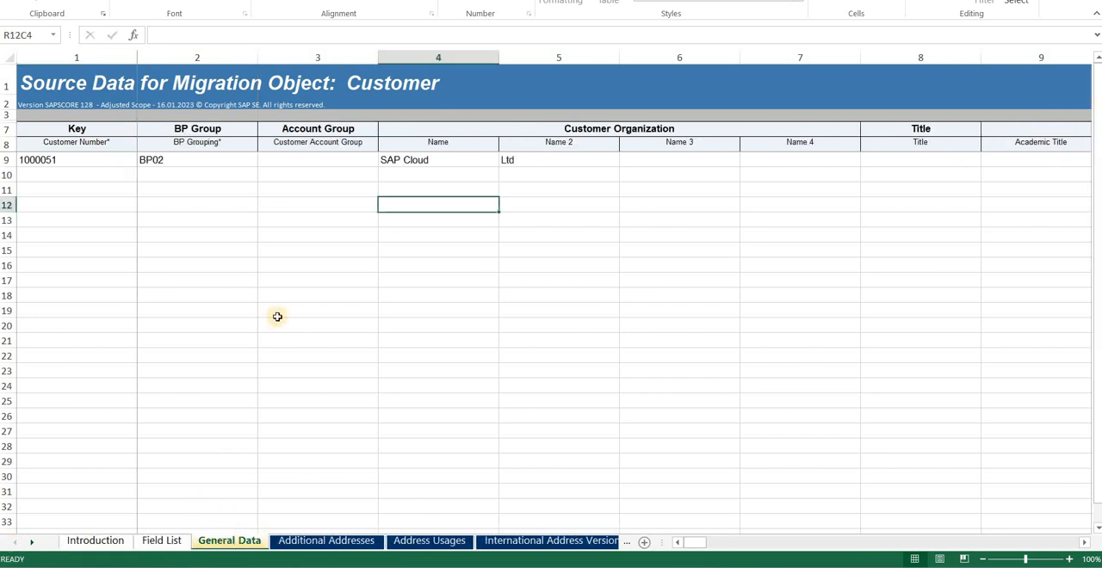
Step: Review the customer number, BP grouping, Name and Name 2 entries in the first data row of General Data
{"action": "left_click", "coordinate": [100, 158]}
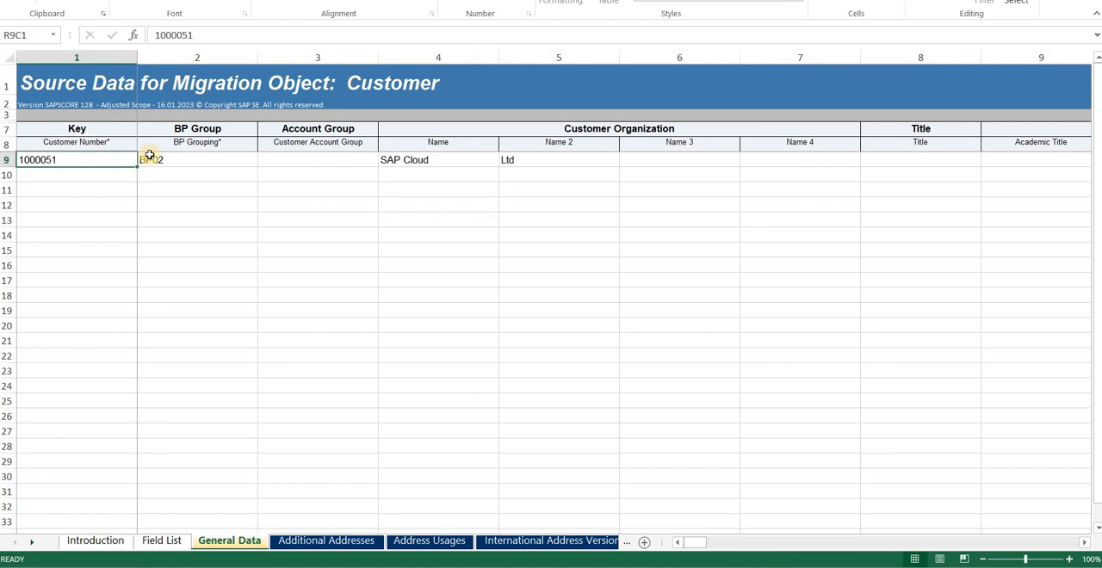
{"action": "left_click", "coordinate": [201, 156]}
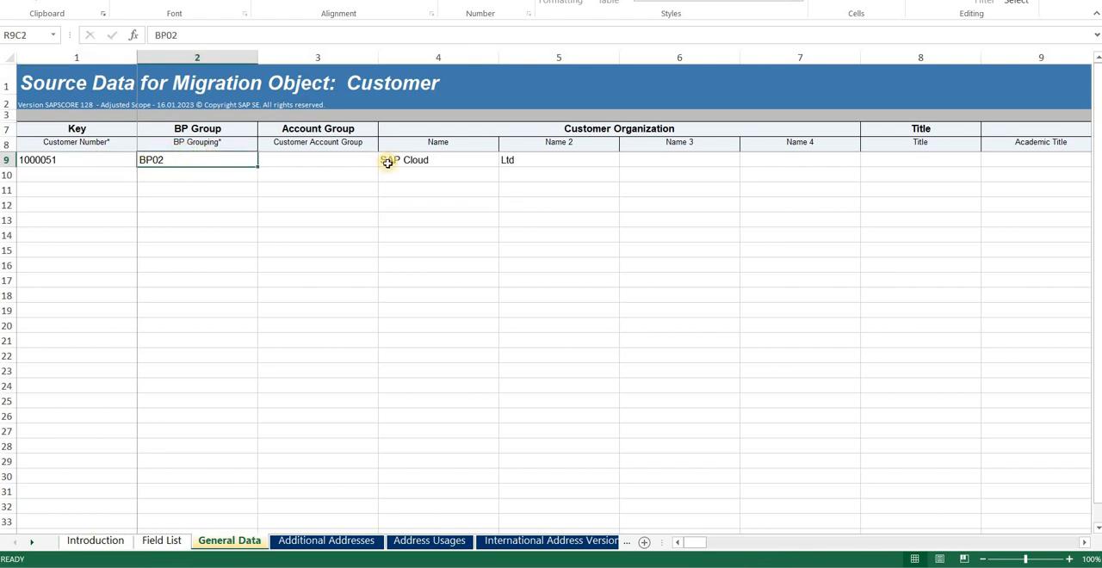
{"action": "left_click", "coordinate": [446, 160]}
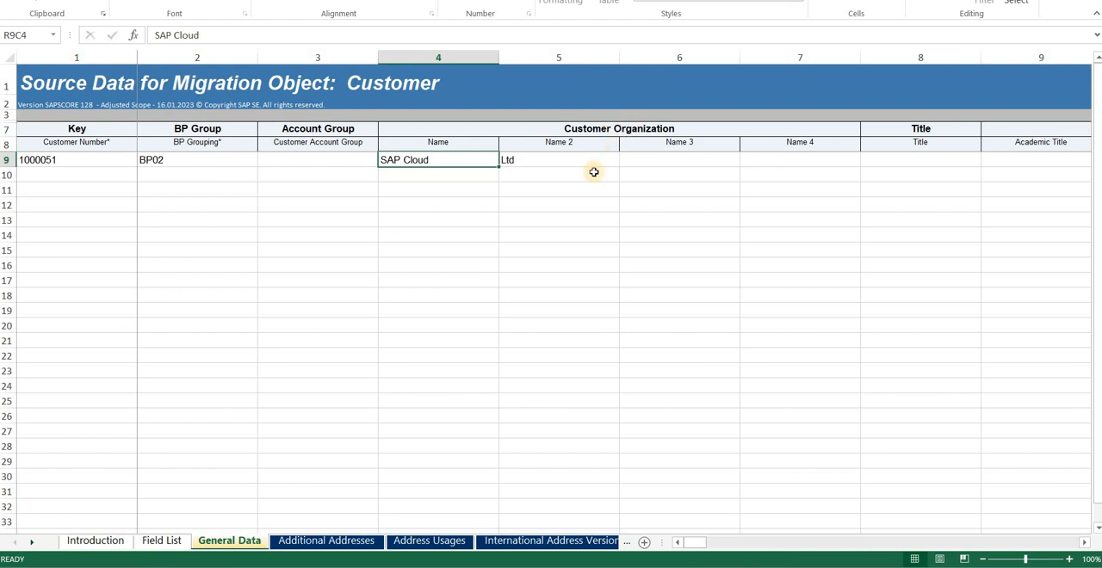
{"action": "left_click", "coordinate": [544, 159]}
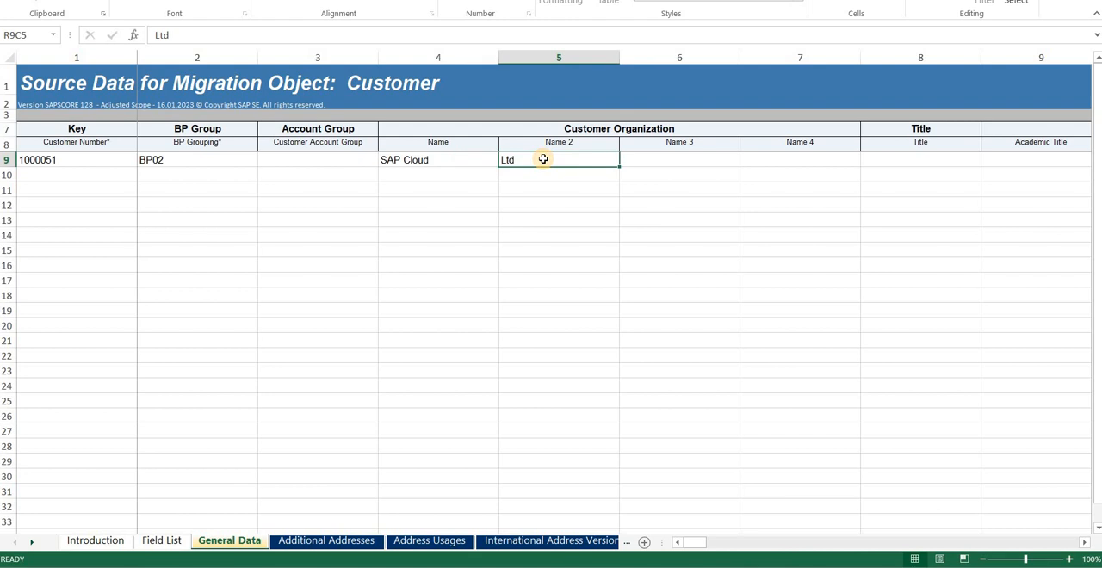
Step: Replace the customer's Country/Region entry in the Street Address from Standard Address section with IN
{"action": "key", "text": "Right"}
{"action": "key", "text": "Right"}
{"action": "key", "text": "Right"}
{"action": "key", "text": "Right"}
{"action": "key", "text": "Right"}
{"action": "key", "text": "Right"}
{"action": "key", "text": "Right"}
{"action": "key", "text": "Right"}
{"action": "key", "text": "Right"}
{"action": "key", "text": "Right"}
{"action": "key", "text": "Right"}
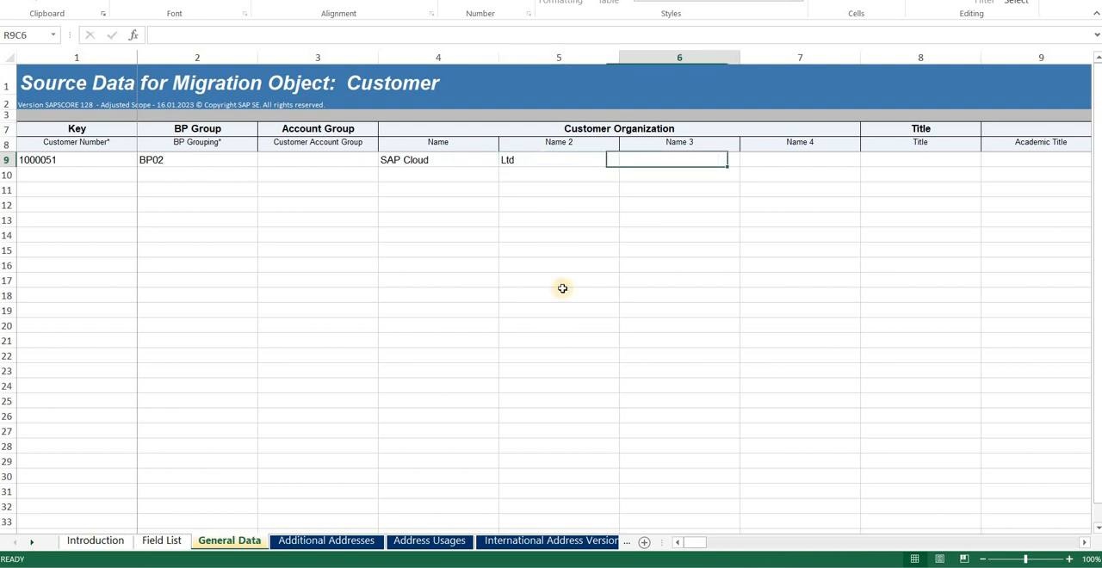
{"action": "key", "text": "Right"}
{"action": "key", "text": "Right"}
{"action": "key", "text": "Right"}
{"action": "key", "text": "Right"}
{"action": "key", "text": "Right"}
{"action": "key", "text": "Right"}
{"action": "key", "text": "Right"}
{"action": "key", "text": "Right"}
{"action": "key", "text": "Right"}
{"action": "key", "text": "Right"}
{"action": "key", "text": "Right"}
{"action": "key", "text": "Right"}
{"action": "key", "text": "Right"}
{"action": "key", "text": "Right"}
{"action": "key", "text": "Right"}
{"action": "key", "text": "Right"}
{"action": "key", "text": "Right"}
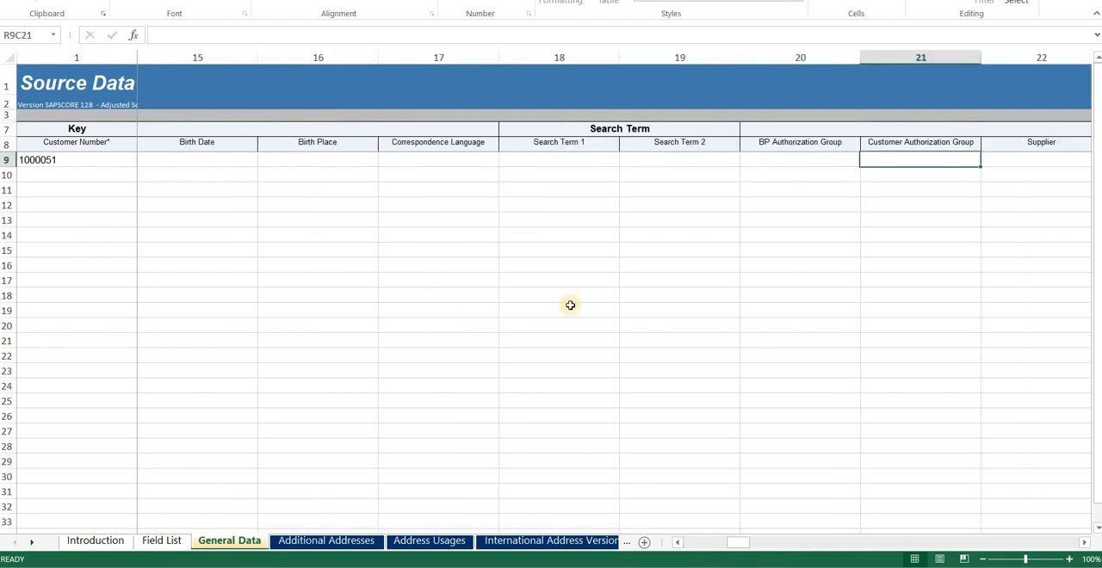
{"action": "key", "text": "Right"}
{"action": "key", "text": "Right"}
{"action": "key", "text": "Right"}
{"action": "key", "text": "Right"}
{"action": "key", "text": "Right"}
{"action": "key", "text": "Right"}
{"action": "key", "text": "Right"}
{"action": "key", "text": "Right"}
{"action": "key", "text": "Right"}
{"action": "key", "text": "Right"}
{"action": "key", "text": "Right"}
{"action": "key", "text": "Right"}
{"action": "key", "text": "Right"}
{"action": "key", "text": "Right"}
{"action": "key", "text": "Right"}
{"action": "key", "text": "Right"}
{"action": "key", "text": "Right"}
{"action": "key", "text": "Right"}
{"action": "key", "text": "Right"}
{"action": "key", "text": "Right"}
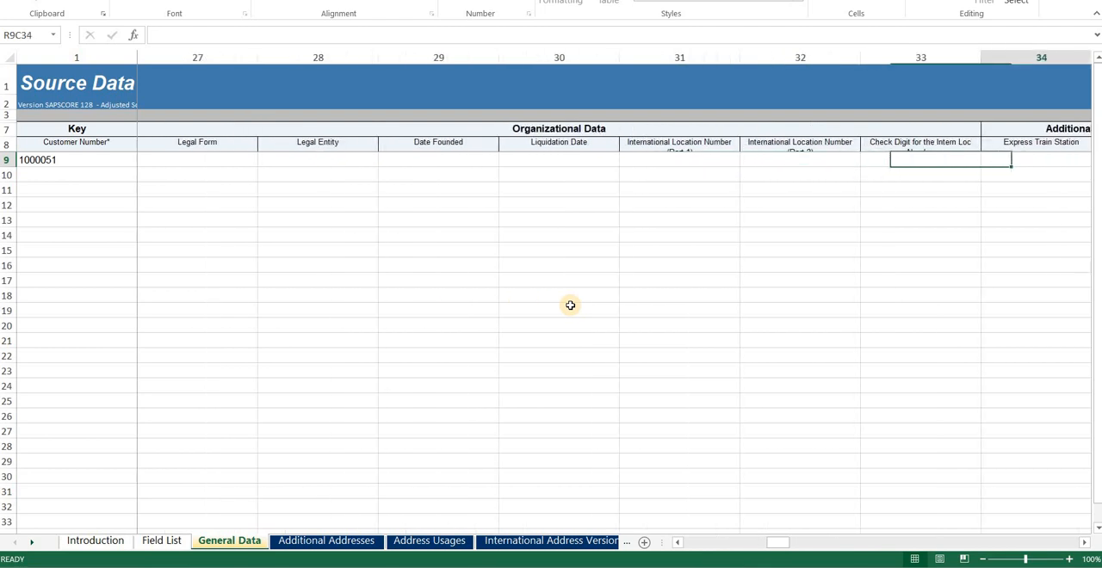
{"action": "key", "text": "Right"}
{"action": "key", "text": "Right"}
{"action": "key", "text": "Right"}
{"action": "key", "text": "Right"}
{"action": "key", "text": "Right"}
{"action": "key", "text": "Right"}
{"action": "key", "text": "Right"}
{"action": "key", "text": "Right"}
{"action": "key", "text": "Right"}
{"action": "key", "text": "Right"}
{"action": "key", "text": "Right"}
{"action": "key", "text": "Right"}
{"action": "key", "text": "Right"}
{"action": "key", "text": "Right"}
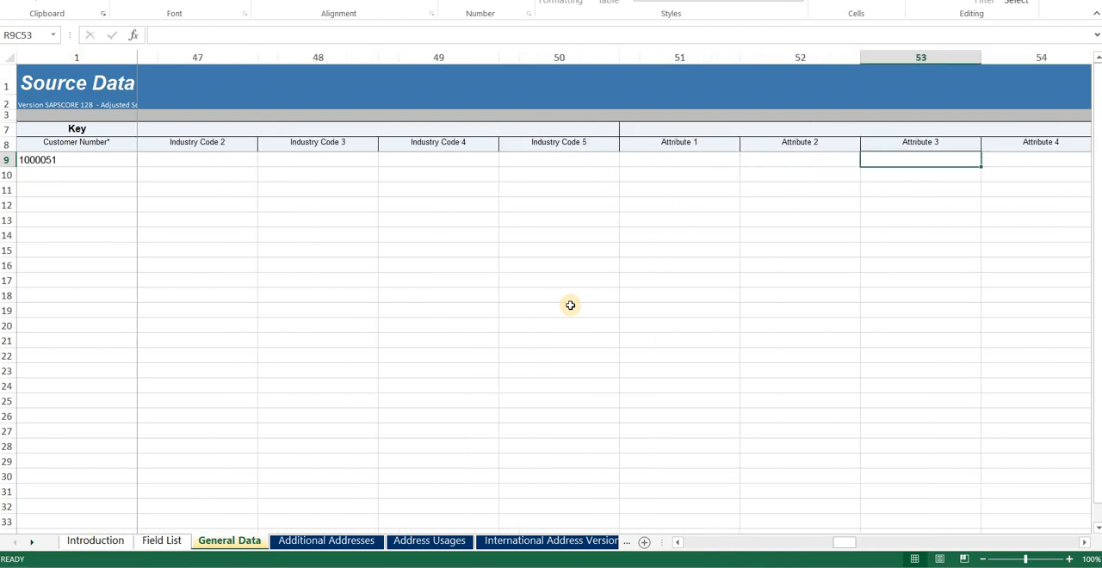
{"action": "key", "text": "Right"}
{"action": "key", "text": "Right"}
{"action": "key", "text": "Right"}
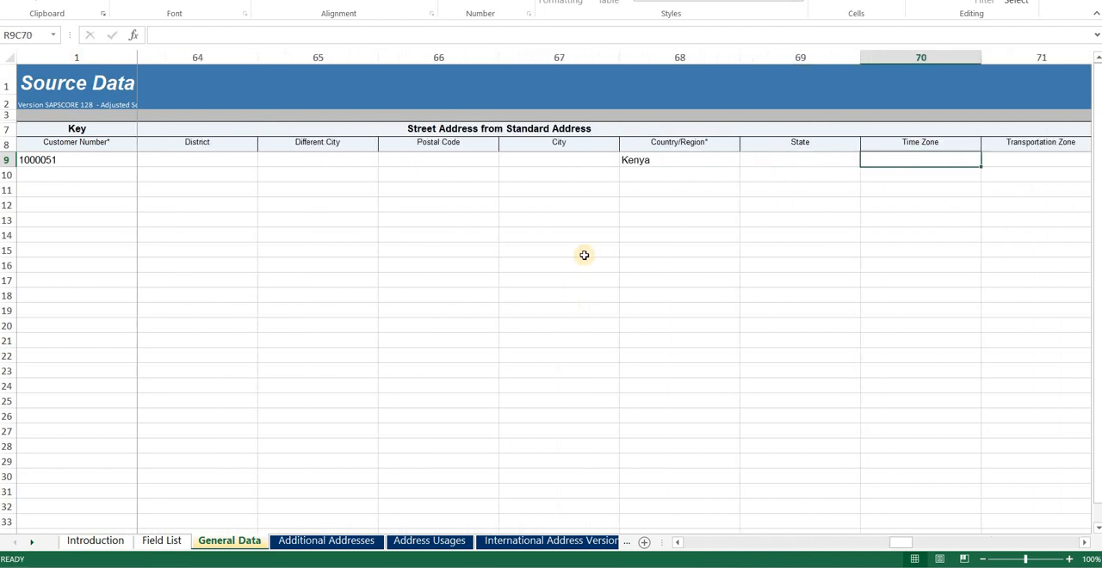
{"action": "left_click", "coordinate": [659, 160]}
{"action": "key", "text": "Delete"}
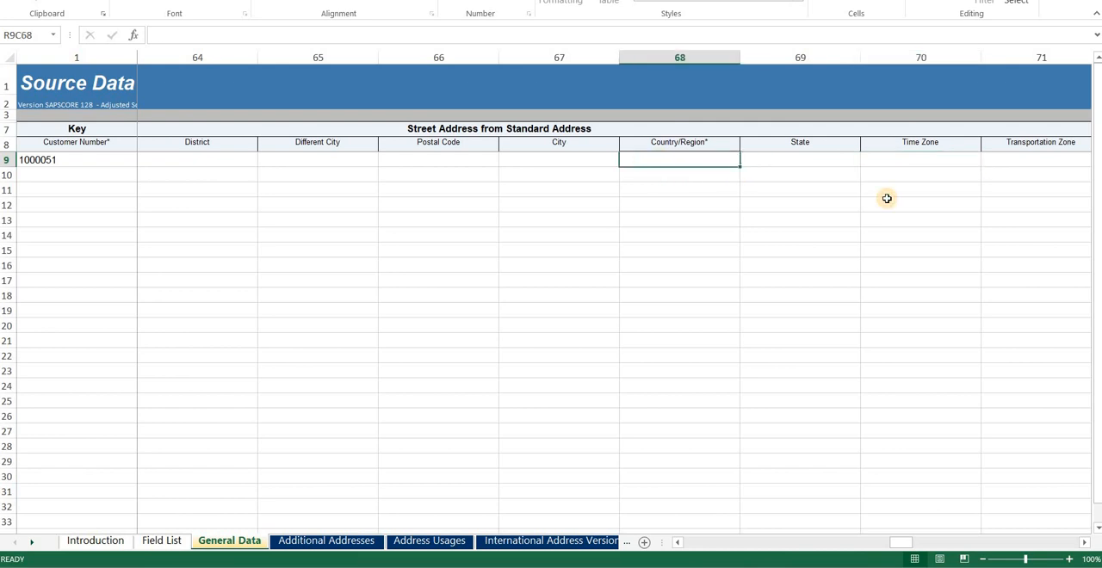
{"action": "type", "text": "IN"}
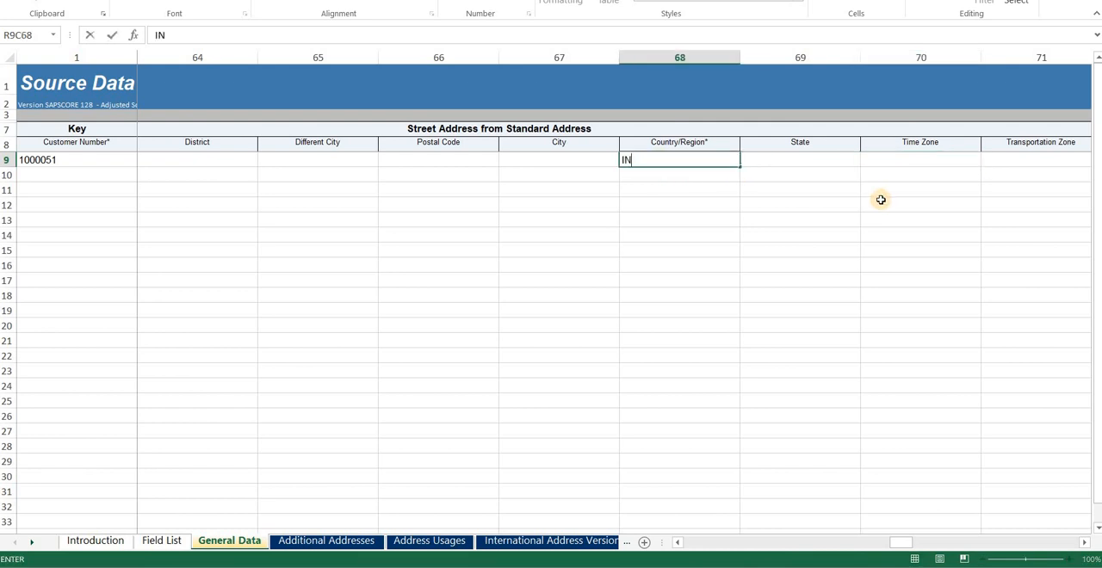
{"action": "key", "text": "Right"}
{"action": "key", "text": "Right"}
{"action": "key", "text": "Right"}
{"action": "key", "text": "Right"}
{"action": "key", "text": "Right"}
{"action": "key", "text": "Right"}
{"action": "key", "text": "Right"}
{"action": "key", "text": "Right"}
{"action": "key", "text": "Right"}
{"action": "key", "text": "Right"}
{"action": "key", "text": "Right"}
{"action": "key", "text": "Right"}
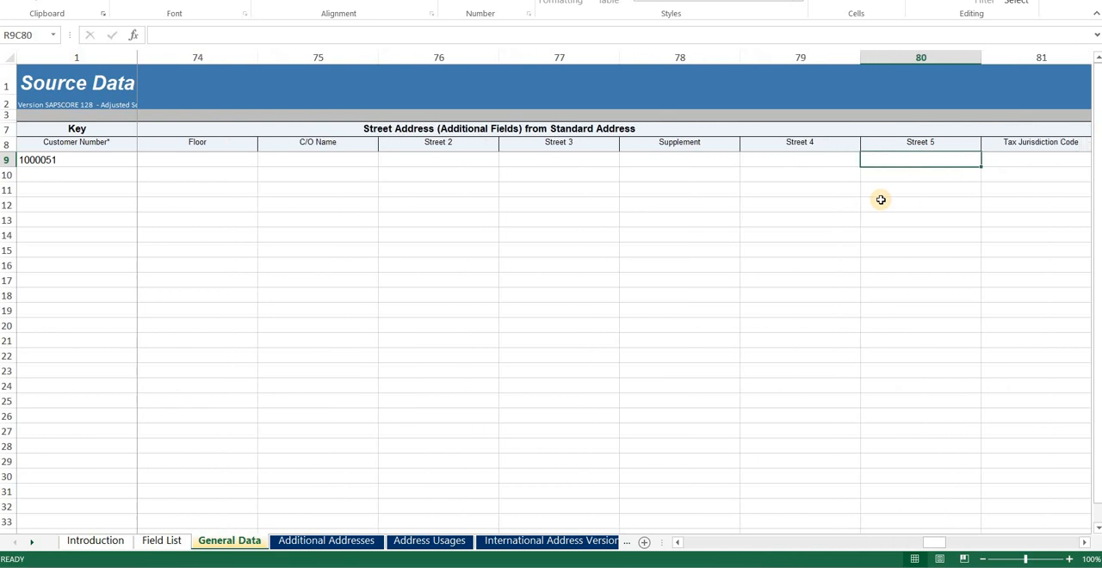
Step: Look through the remaining General Data columns, from the additional address fields to Collection Management Active
{"action": "key", "text": "Right"}
{"action": "key", "text": "Right"}
{"action": "key", "text": "Right"}
{"action": "key", "text": "Right"}
{"action": "key", "text": "Right"}
{"action": "key", "text": "Right"}
{"action": "key", "text": "Right"}
{"action": "key", "text": "Right"}
{"action": "key", "text": "Right"}
{"action": "key", "text": "Right"}
{"action": "key", "text": "Right"}
{"action": "key", "text": "Right"}
{"action": "key", "text": "Right"}
{"action": "key", "text": "Right"}
{"action": "key", "text": "Right"}
{"action": "key", "text": "Right"}
{"action": "key", "text": "Right"}
{"action": "key", "text": "Right"}
{"action": "key", "text": "Right"}
{"action": "key", "text": "Right"}
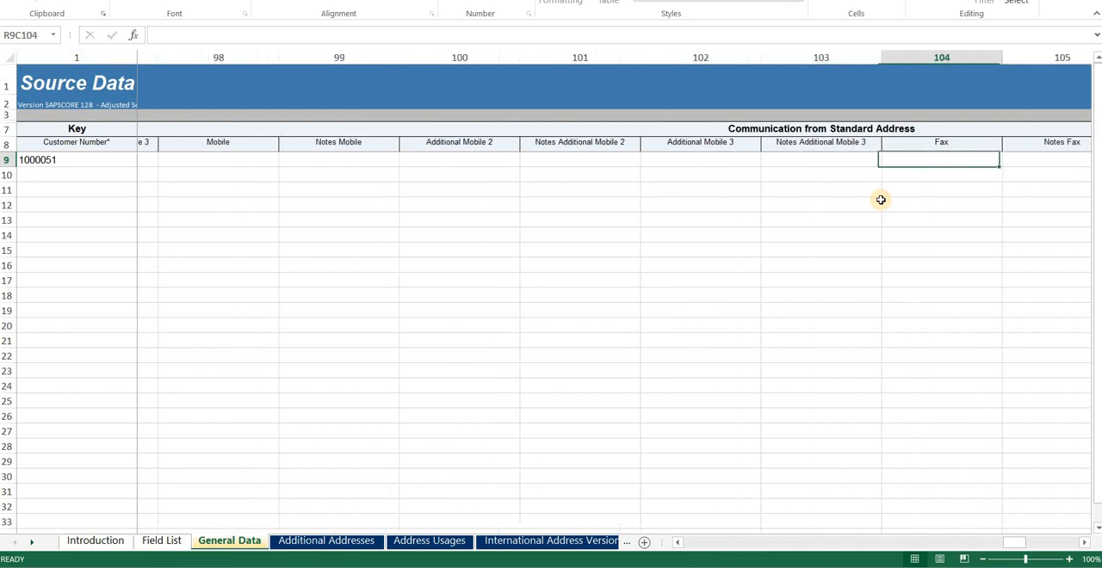
{"action": "key", "text": "Right"}
{"action": "key", "text": "Right"}
{"action": "key", "text": "Right"}
{"action": "key", "text": "Right"}
{"action": "key", "text": "Right"}
{"action": "key", "text": "Right"}
{"action": "key", "text": "Right"}
{"action": "key", "text": "Right"}
{"action": "key", "text": "Right"}
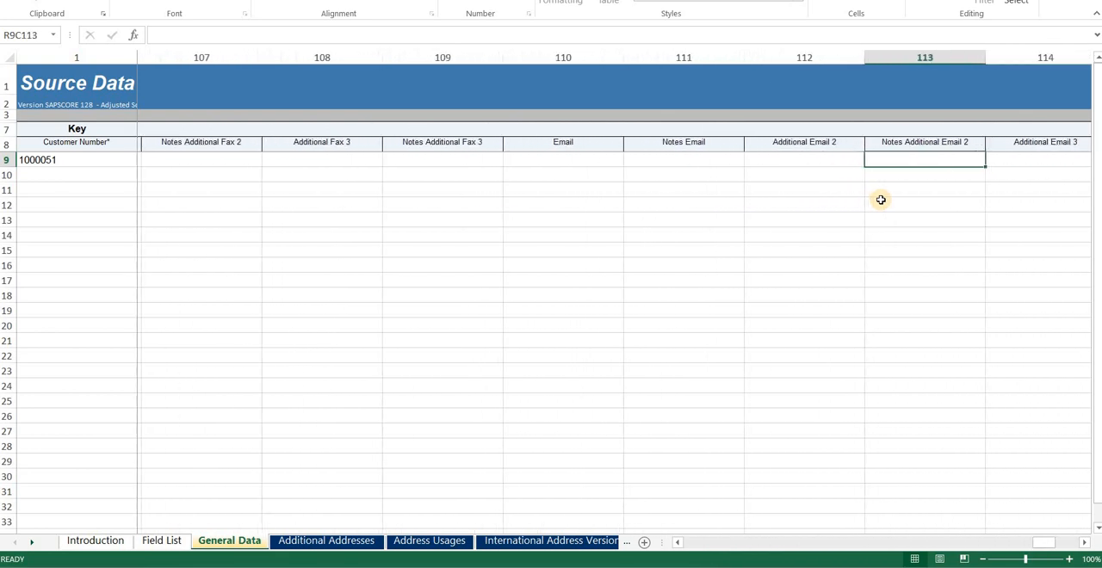
{"action": "key", "text": "Right"}
{"action": "key", "text": "Right"}
{"action": "key", "text": "Right"}
{"action": "key", "text": "Right"}
{"action": "key", "text": "Right"}
{"action": "key", "text": "Right"}
{"action": "key", "text": "Right"}
{"action": "key", "text": "ctrl+Left"}
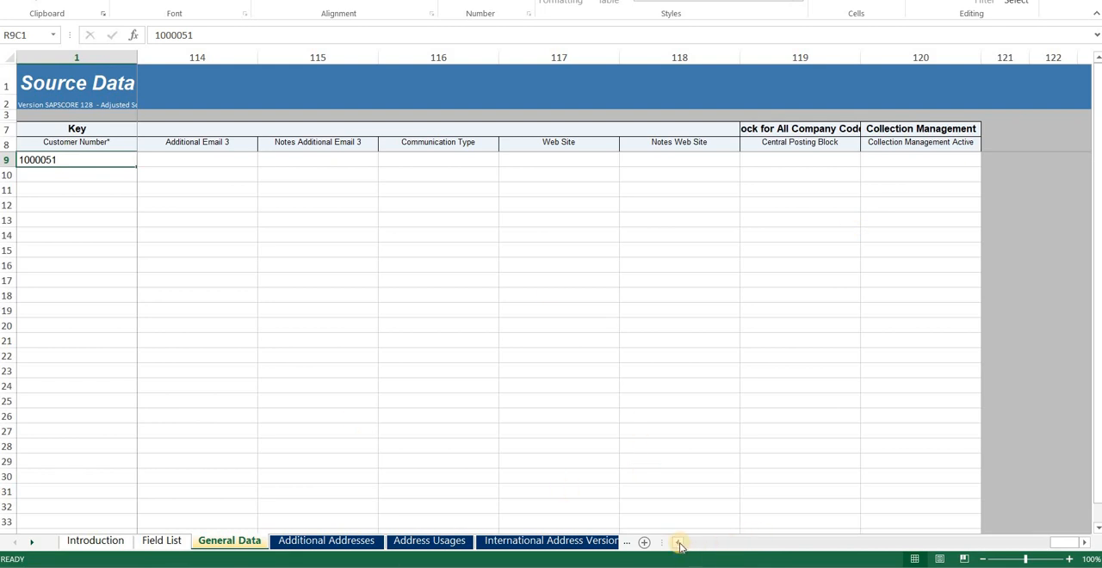
Step: Enter EN as the customer's communication Language in the General Data row
{"action": "left_click", "coordinate": [801, 159]}
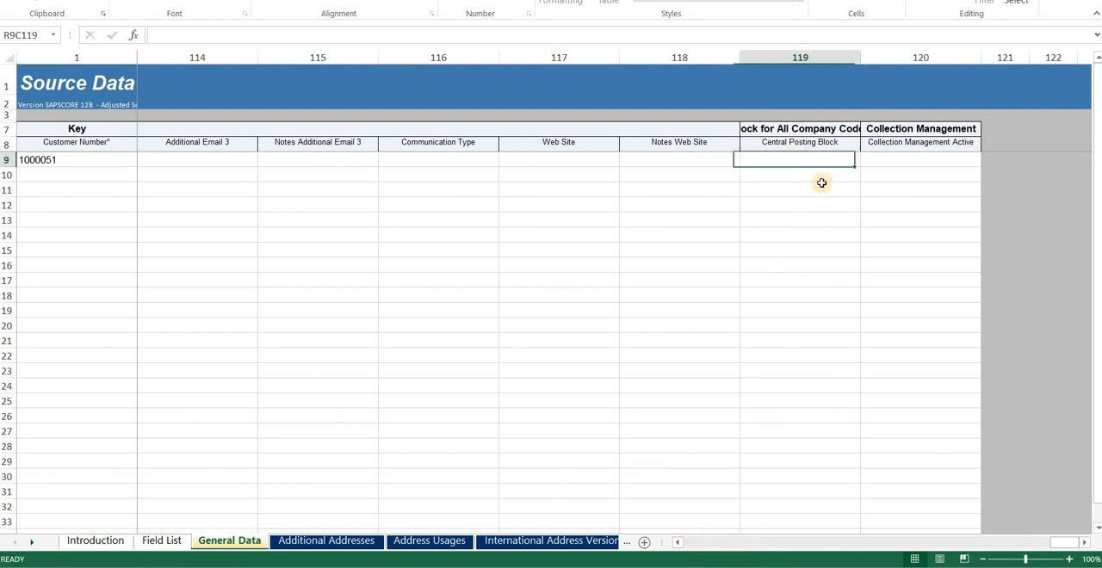
{"action": "key", "text": "Left"}
{"action": "key", "text": "Left"}
{"action": "key", "text": "Left"}
{"action": "key", "text": "Left"}
{"action": "key", "text": "Left"}
{"action": "key", "text": "Left"}
{"action": "key", "text": "Left"}
{"action": "key", "text": "Left"}
{"action": "key", "text": "Left"}
{"action": "key", "text": "Left"}
{"action": "key", "text": "Left"}
{"action": "key", "text": "Left"}
{"action": "key", "text": "Left"}
{"action": "key", "text": "Left"}
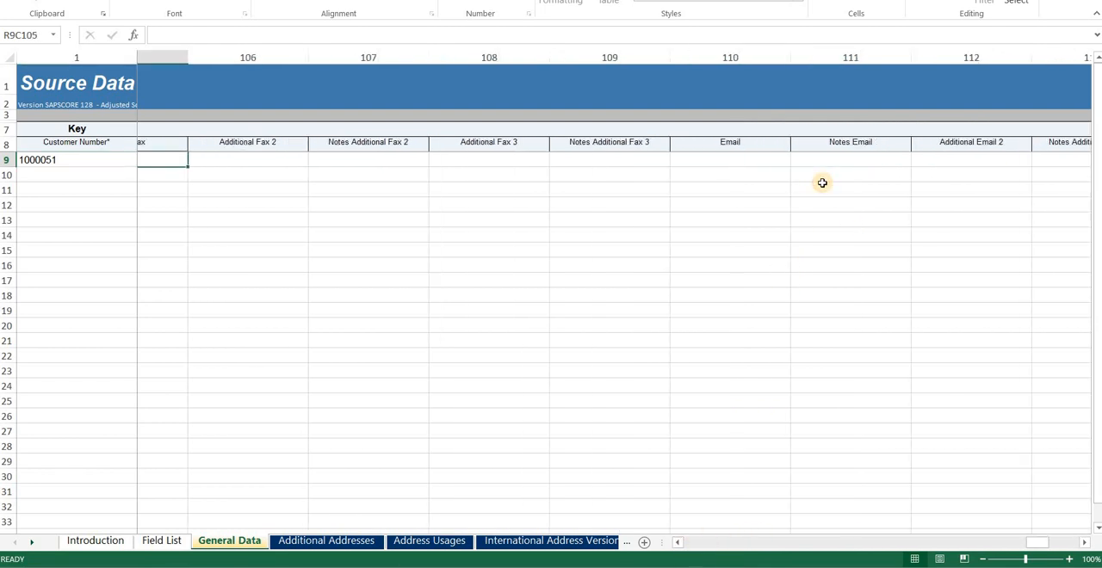
{"action": "key", "text": "Left"}
{"action": "key", "text": "Left"}
{"action": "key", "text": "Left"}
{"action": "key", "text": "Left"}
{"action": "key", "text": "Left"}
{"action": "key", "text": "Left"}
{"action": "key", "text": "Left"}
{"action": "key", "text": "Left"}
{"action": "key", "text": "Left"}
{"action": "key", "text": "Left"}
{"action": "key", "text": "Left"}
{"action": "key", "text": "Left"}
{"action": "key", "text": "Left"}
{"action": "key", "text": "Left"}
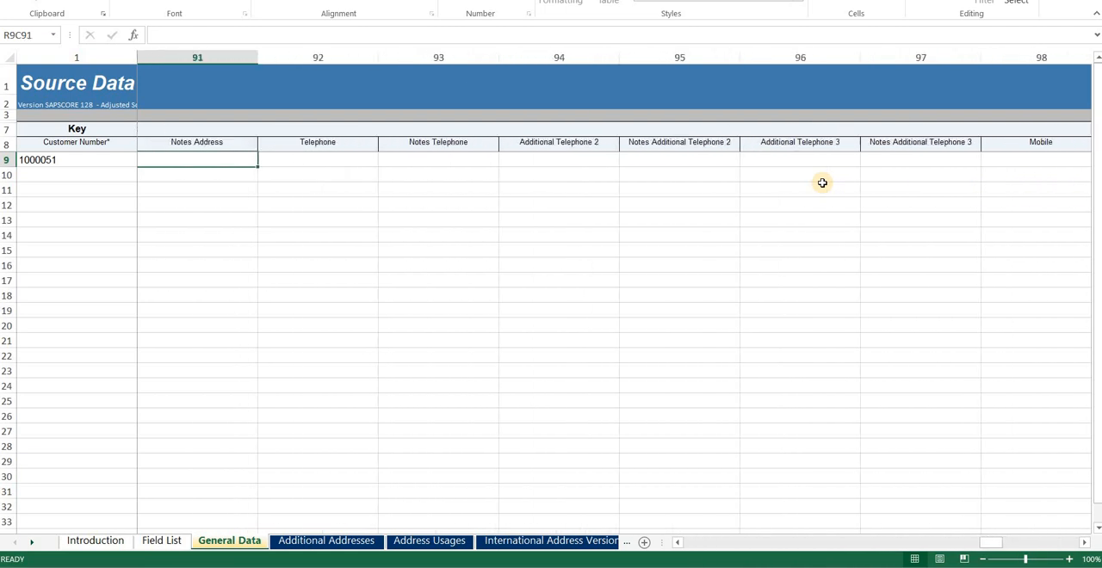
{"action": "key", "text": "Left"}
{"action": "key", "text": "Left"}
{"action": "key", "text": "Left"}
{"action": "key", "text": "Left"}
{"action": "key", "text": "Left"}
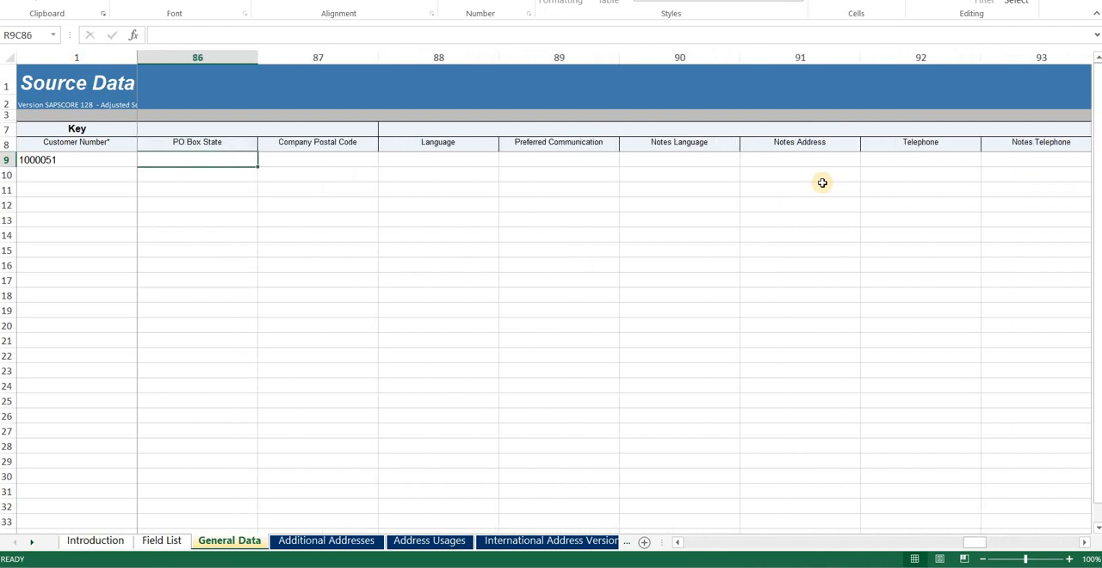
{"action": "left_click", "coordinate": [413, 164]}
{"action": "type", "text": "EN"}
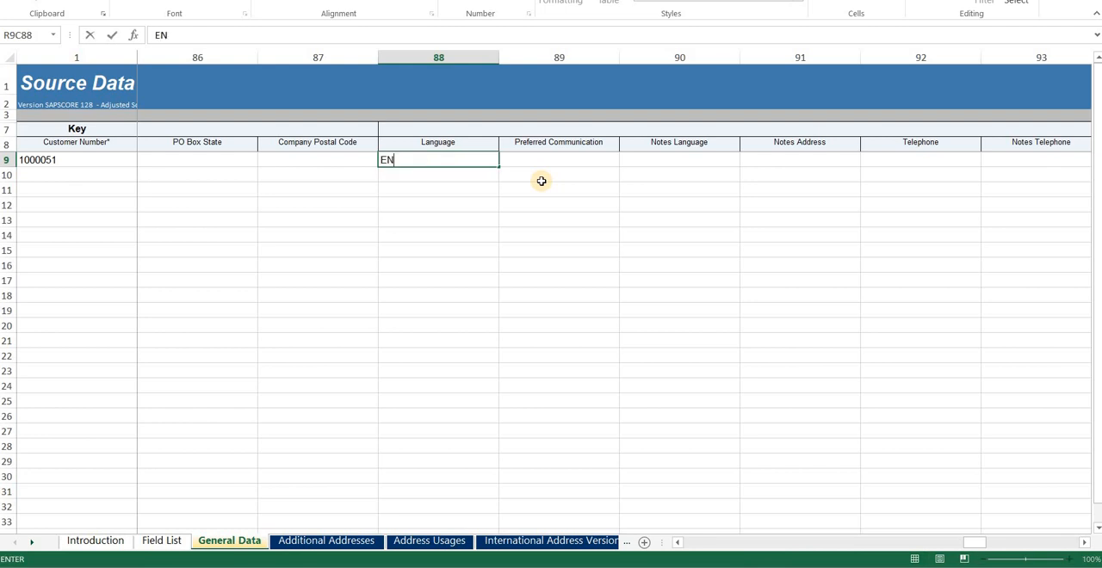
{"action": "key", "text": "Return"}
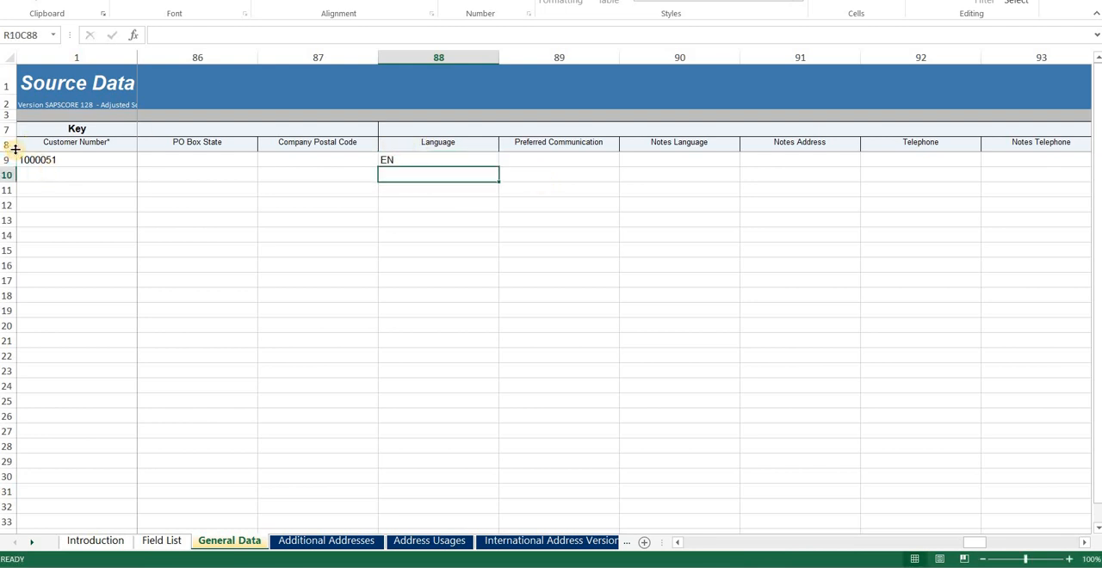
Step: Expand the field header row to read the Language field's description, and shrink the row back to one line
{"action": "left_click_drag", "start_coordinate": [15, 150], "coordinate": [5, 349]}
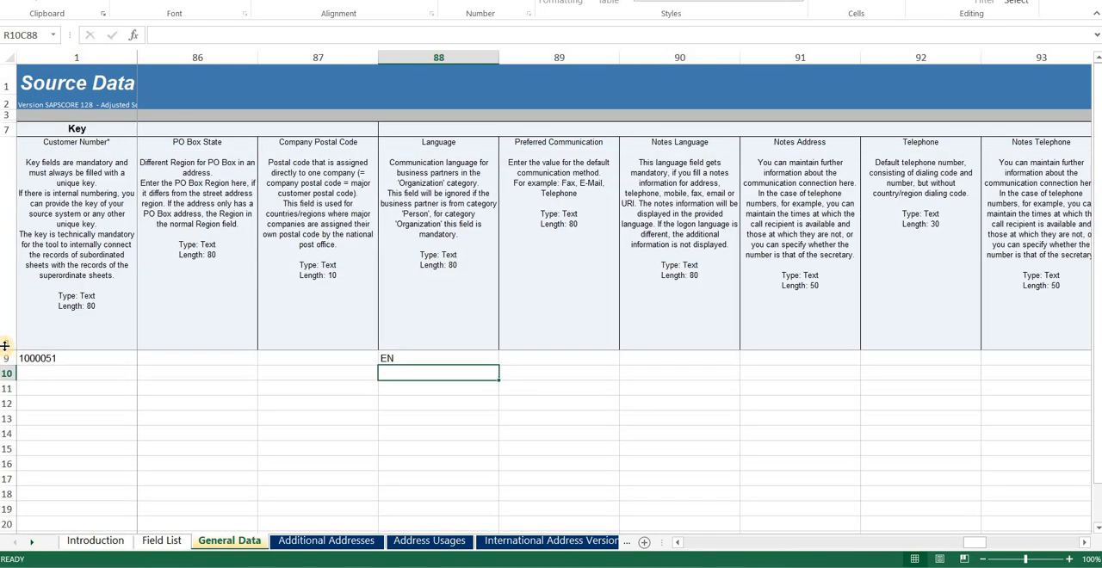
{"action": "left_click", "coordinate": [459, 240]}
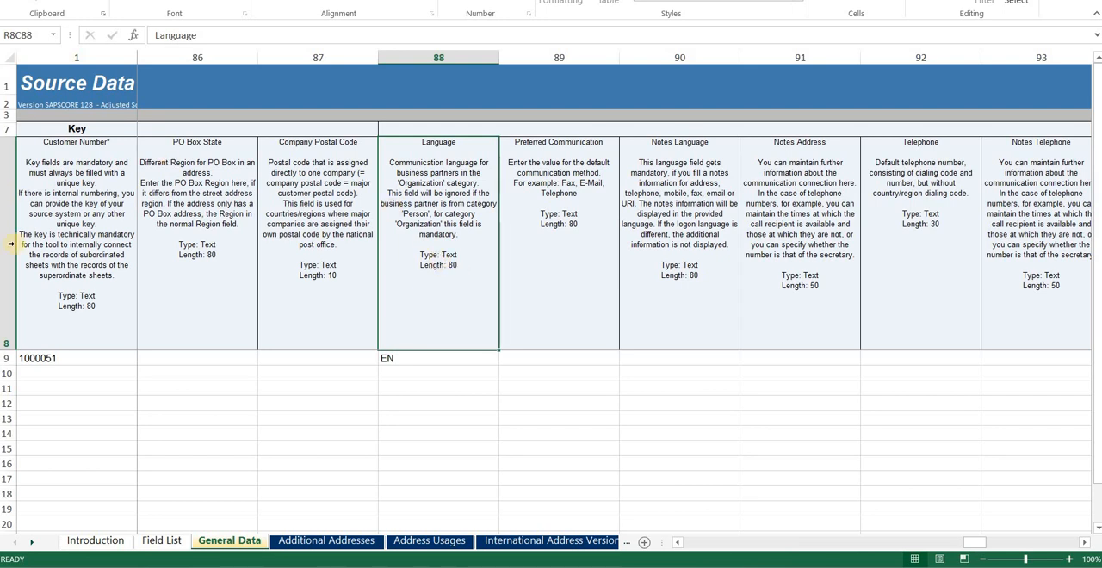
{"action": "left_click", "coordinate": [5, 196]}
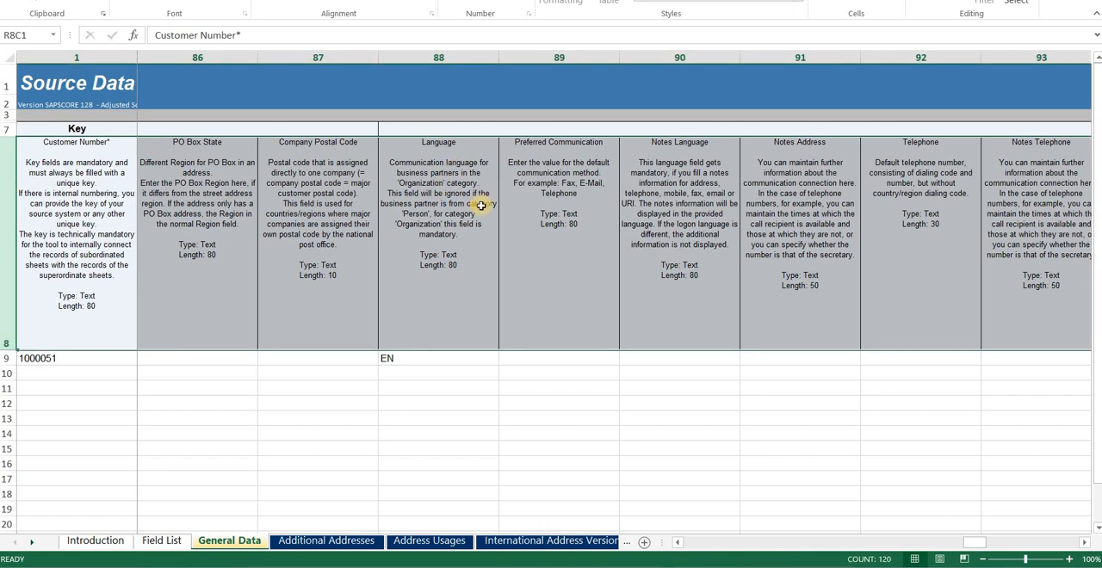
{"action": "left_click", "coordinate": [429, 360]}
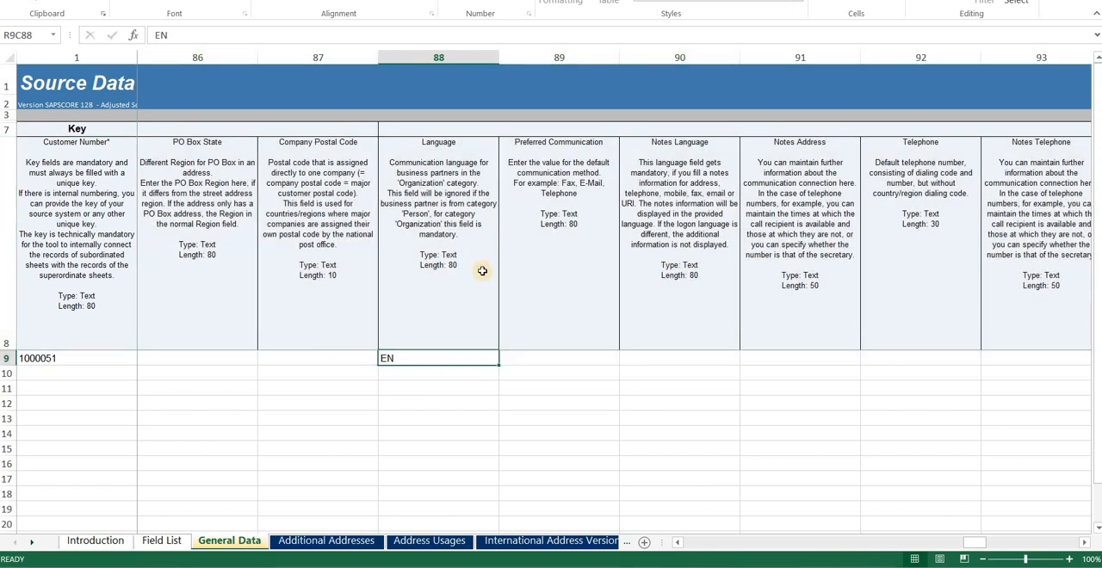
{"action": "left_click", "coordinate": [469, 222]}
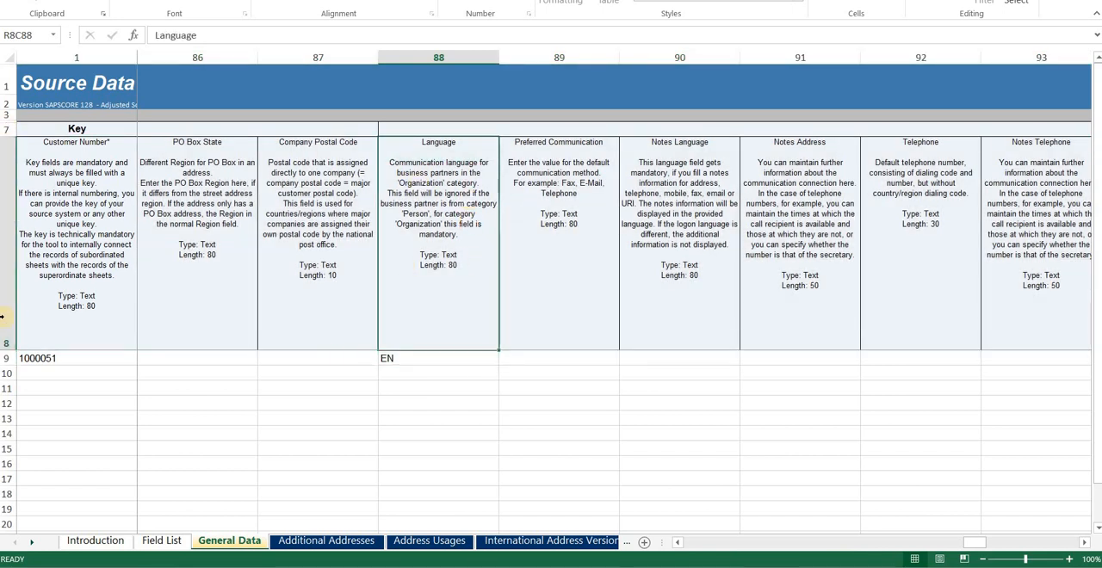
{"action": "left_click_drag", "start_coordinate": [11, 347], "coordinate": [11, 153]}
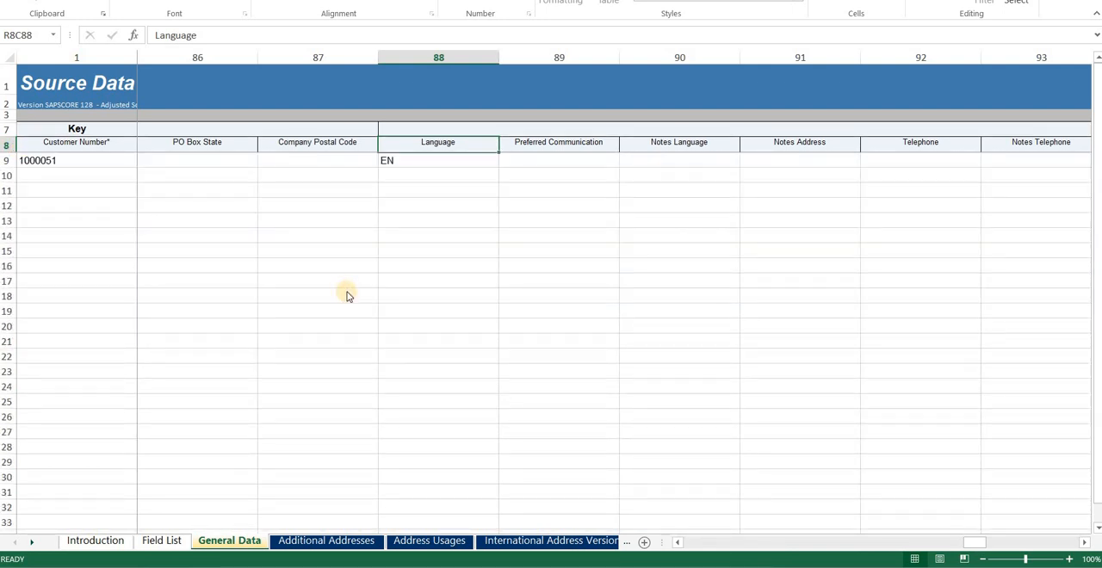
Step: Save the template, switch to the SAP migration project and open the file upload page of the Customer object
{"action": "key", "text": "ctrl+s"}
{"action": "left_click", "coordinate": [493, 292]}
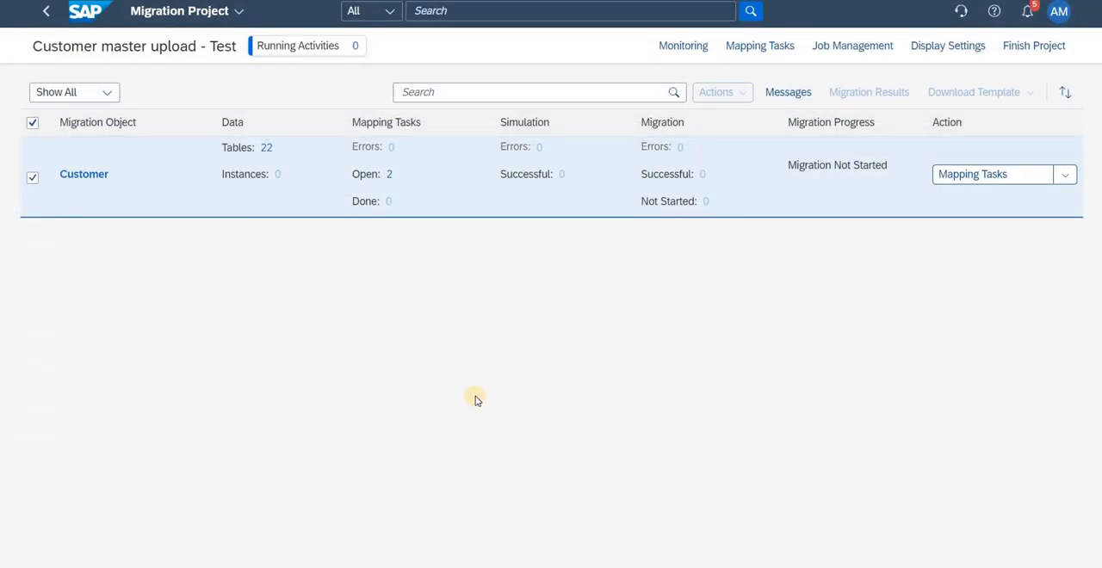
{"action": "left_click", "coordinate": [1066, 176]}
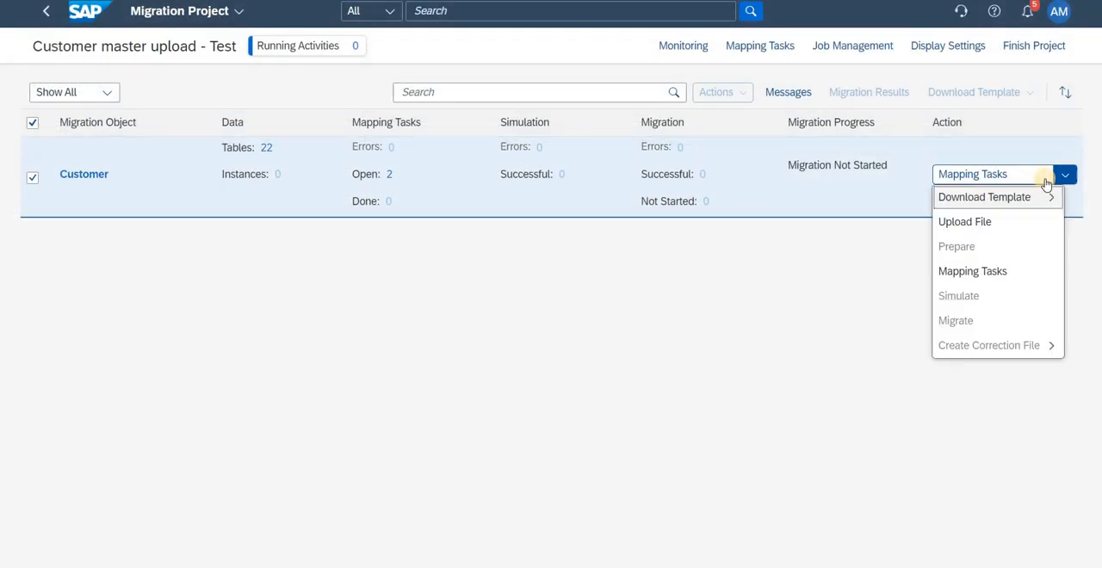
{"action": "mouse_move", "coordinate": [966, 201]}
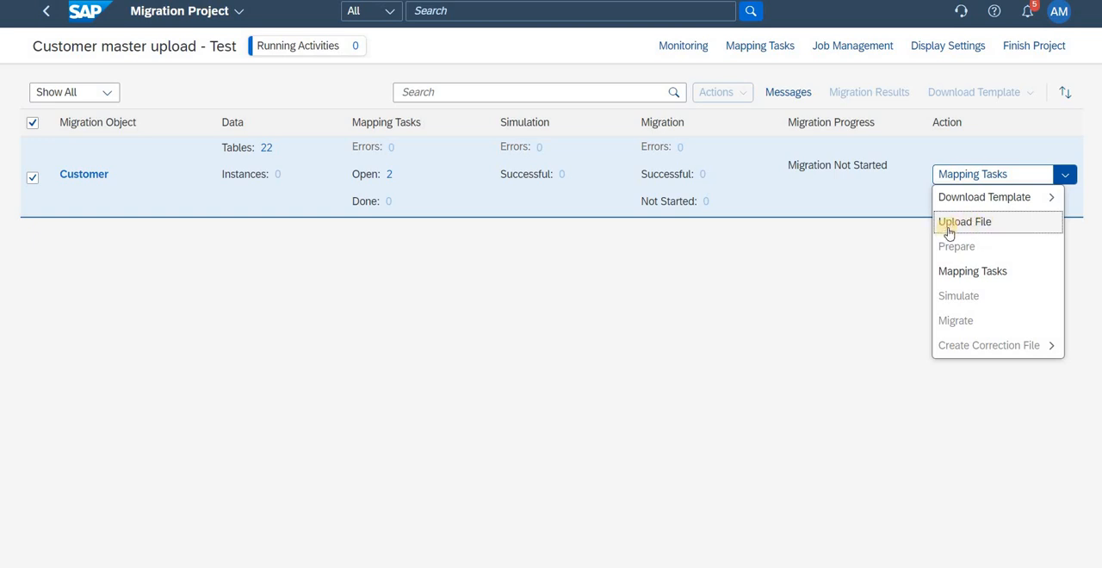
{"action": "left_click", "coordinate": [965, 225]}
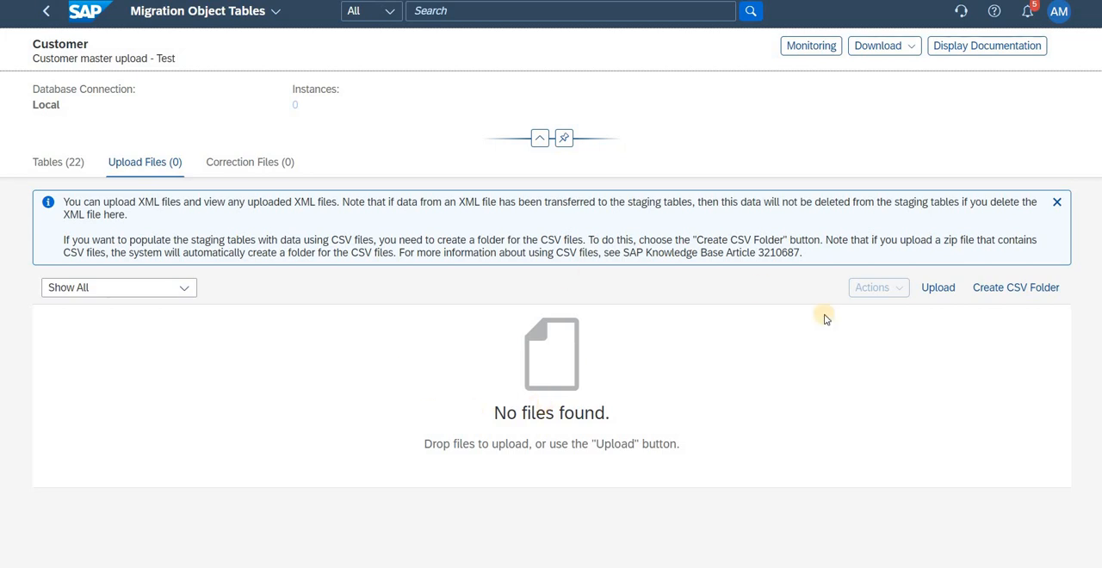
Step: Upload the Customer data file from the Desktop to the Customer migration object
{"action": "left_click", "coordinate": [937, 289]}
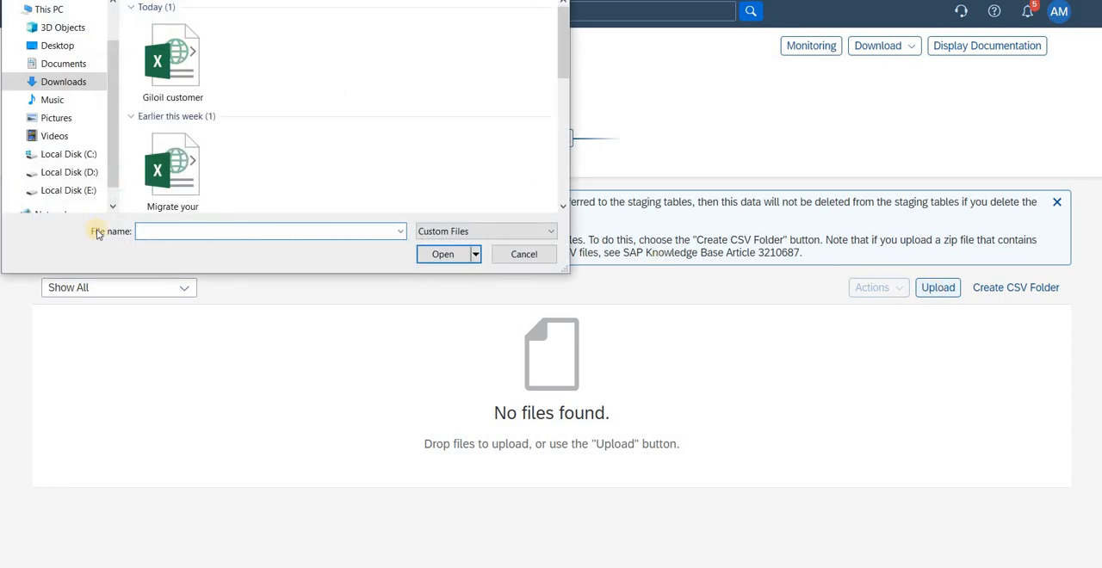
{"action": "left_click", "coordinate": [55, 45]}
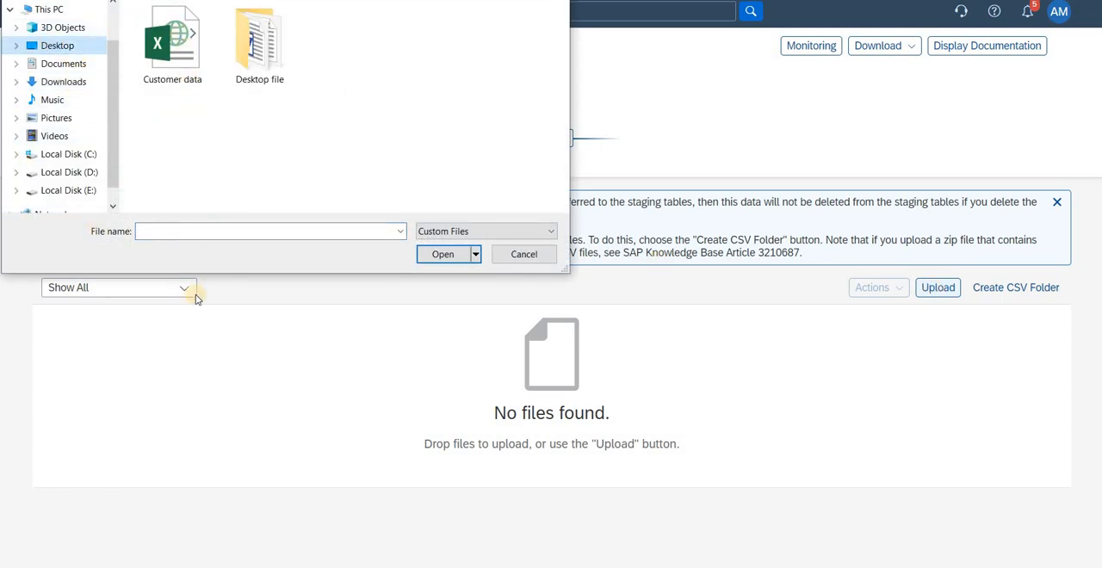
{"action": "left_click", "coordinate": [178, 55]}
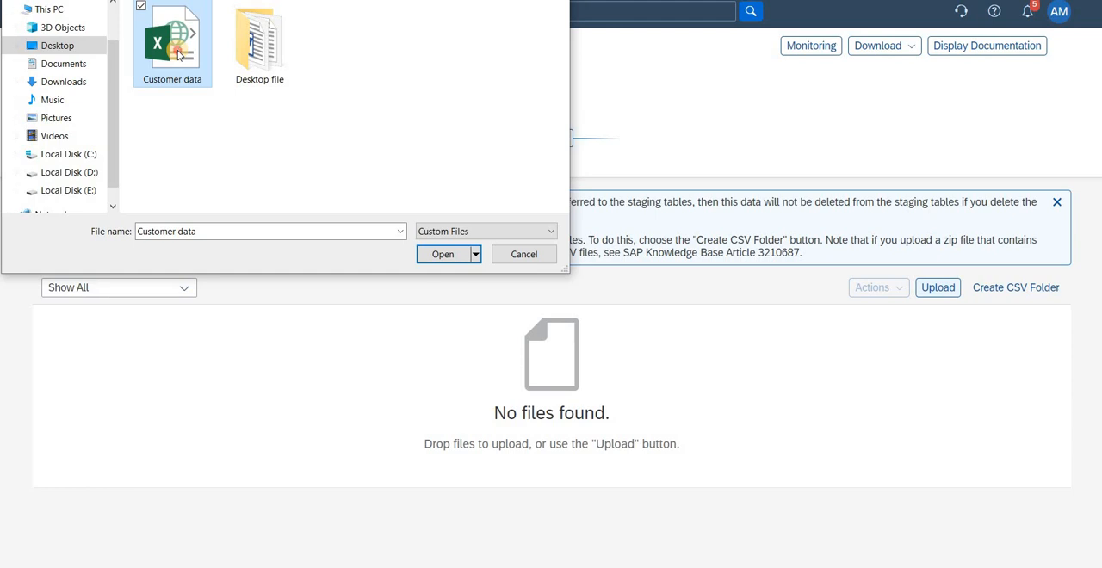
{"action": "double_click", "coordinate": [178, 55]}
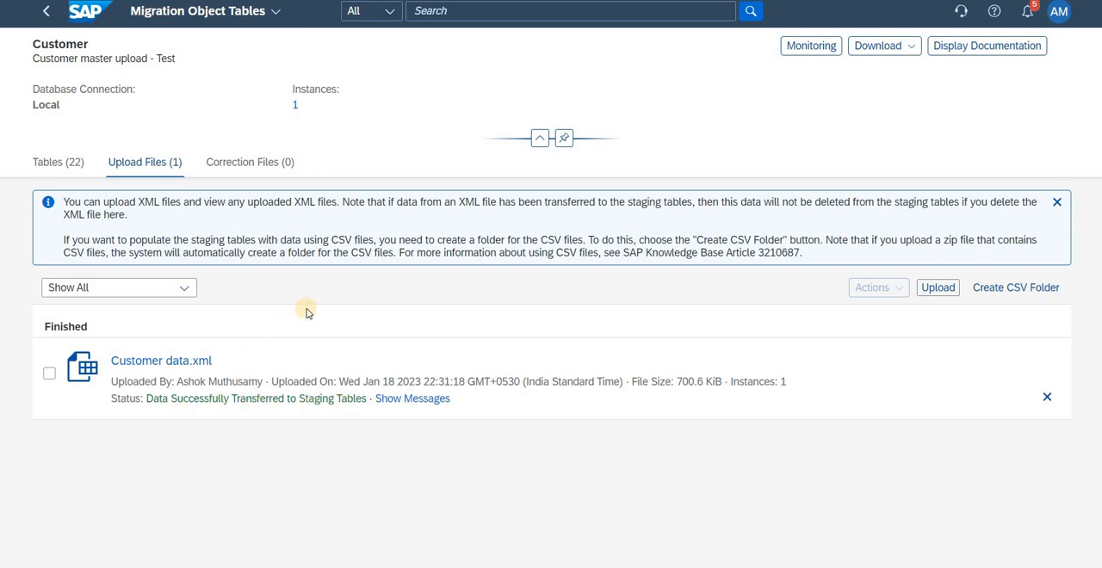
Step: Open the Customer object's mapping tasks from the project, set the Digital Payment Token value to 00001 (check all digital payment token) and confirm it
{"action": "left_click", "coordinate": [43, 15]}
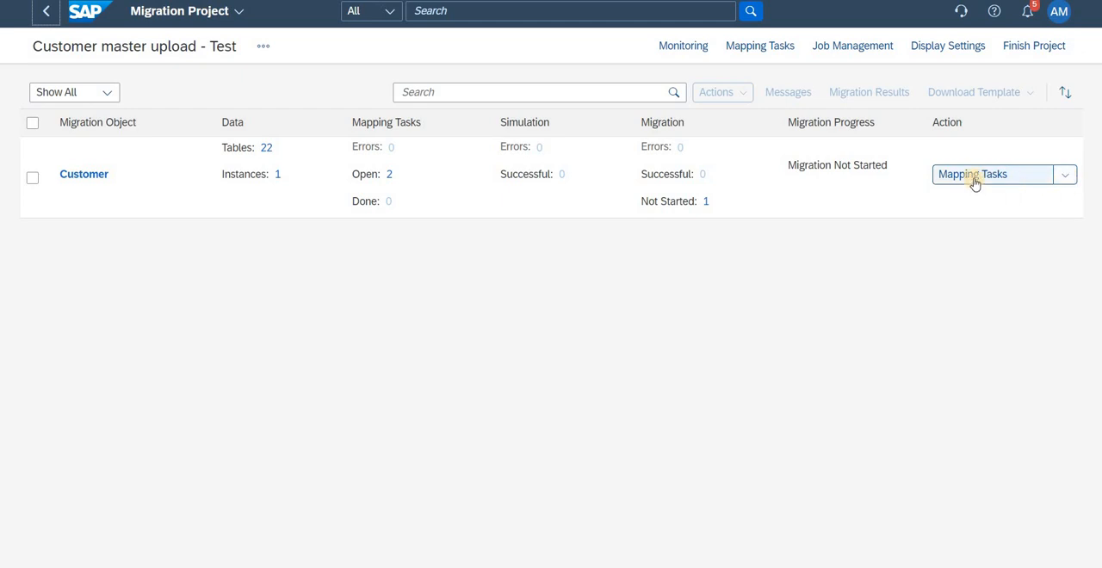
{"action": "left_click", "coordinate": [1064, 177]}
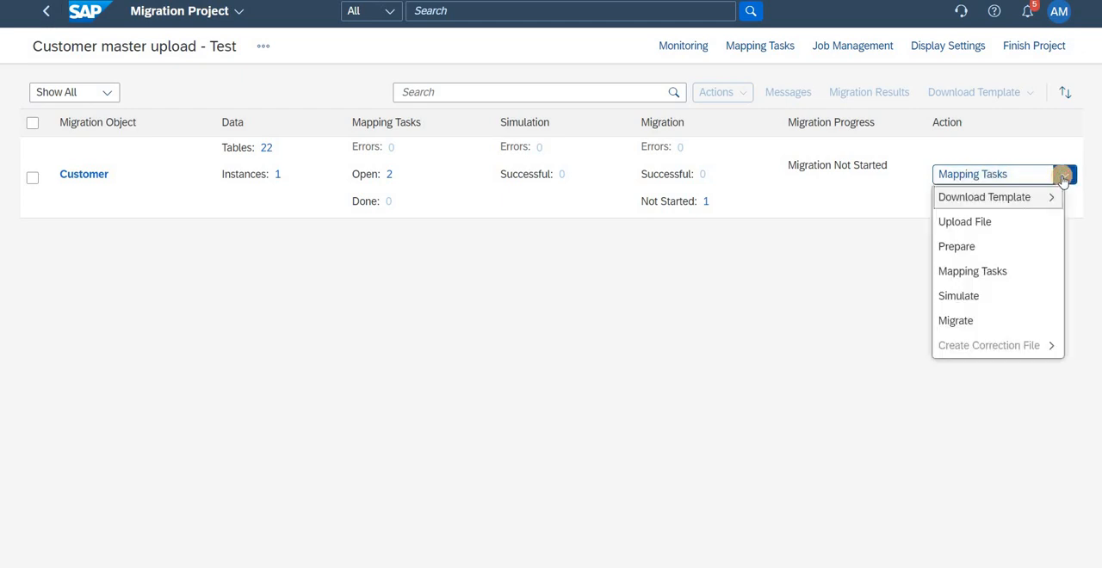
{"action": "left_click", "coordinate": [964, 272]}
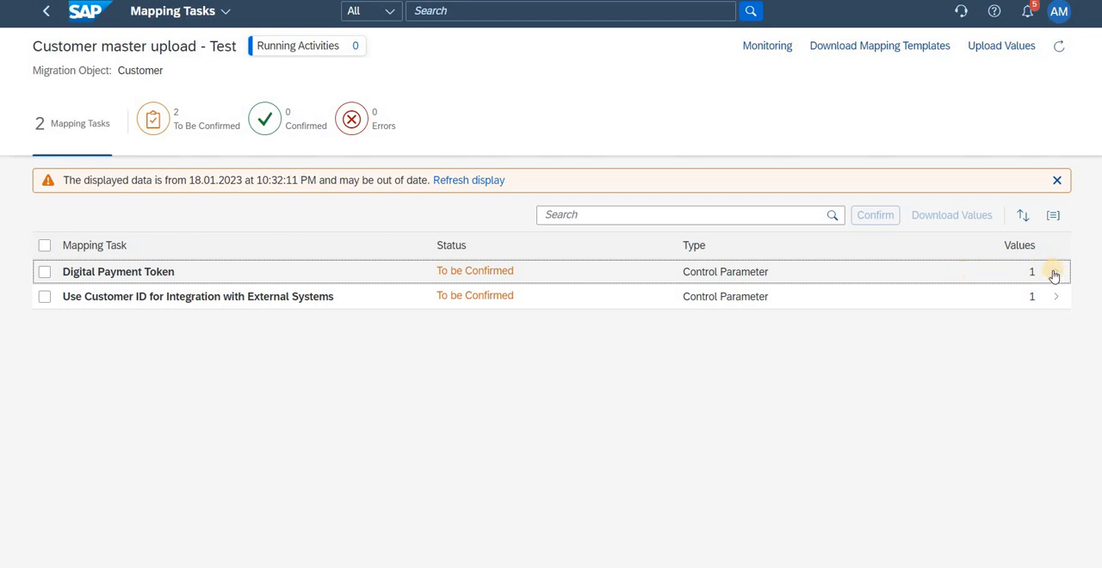
{"action": "left_click", "coordinate": [44, 273]}
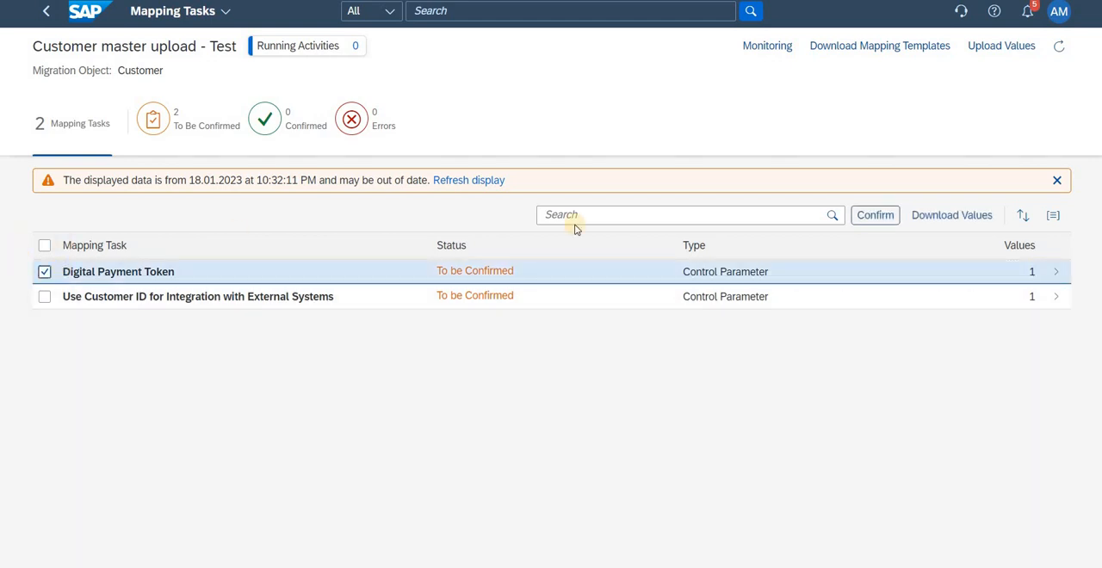
{"action": "left_click", "coordinate": [1058, 274]}
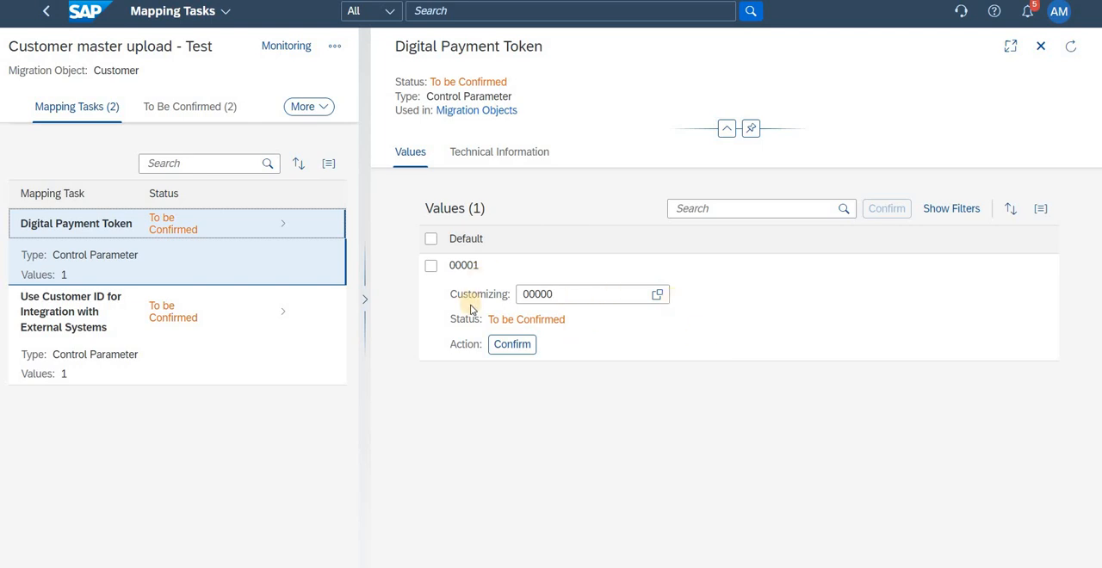
{"action": "left_click", "coordinate": [656, 296]}
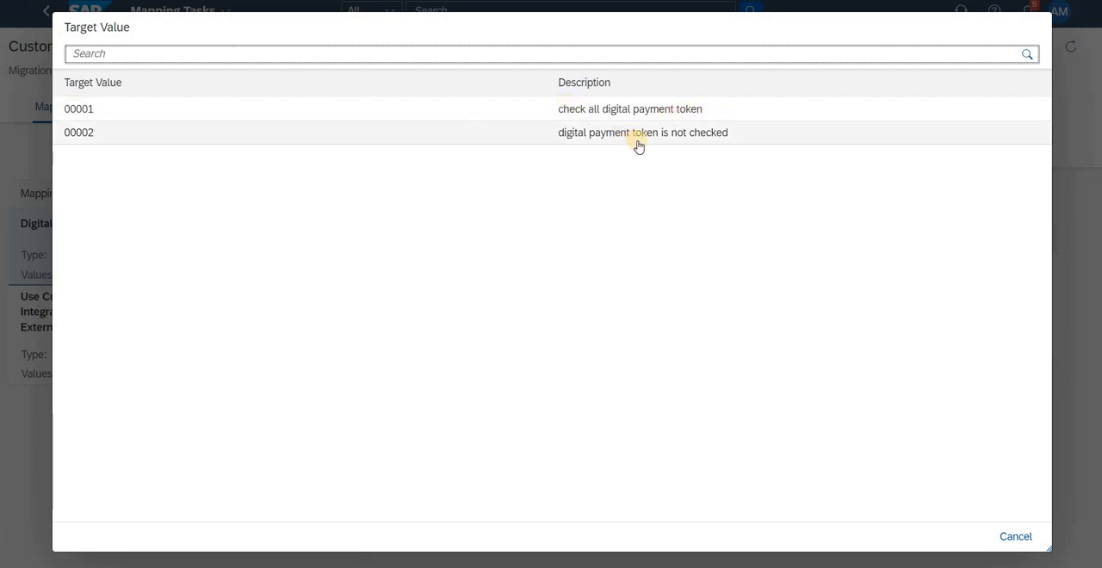
{"action": "left_click", "coordinate": [488, 116]}
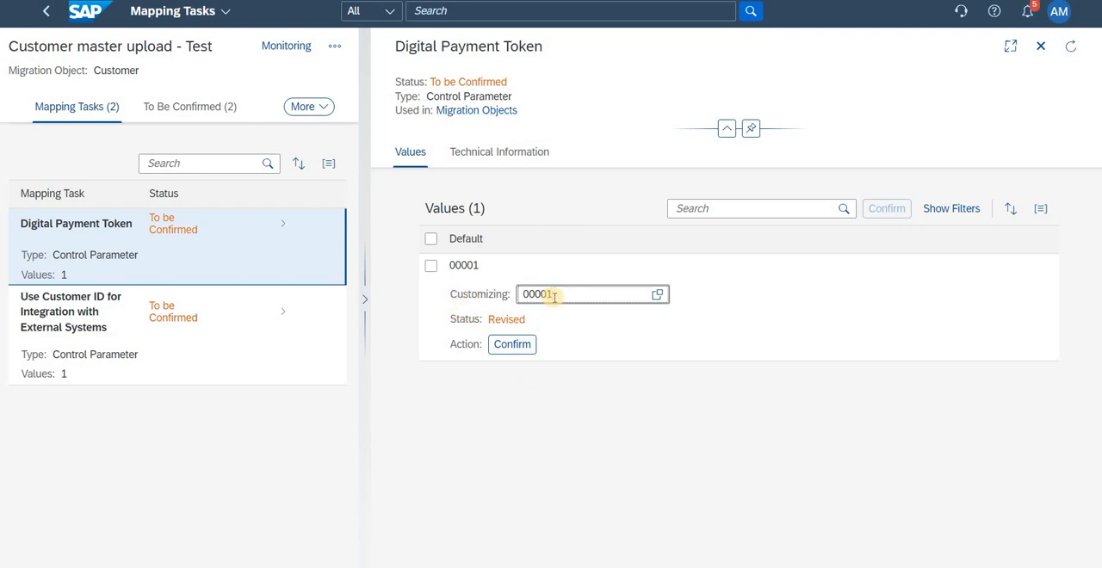
{"action": "left_click", "coordinate": [515, 345]}
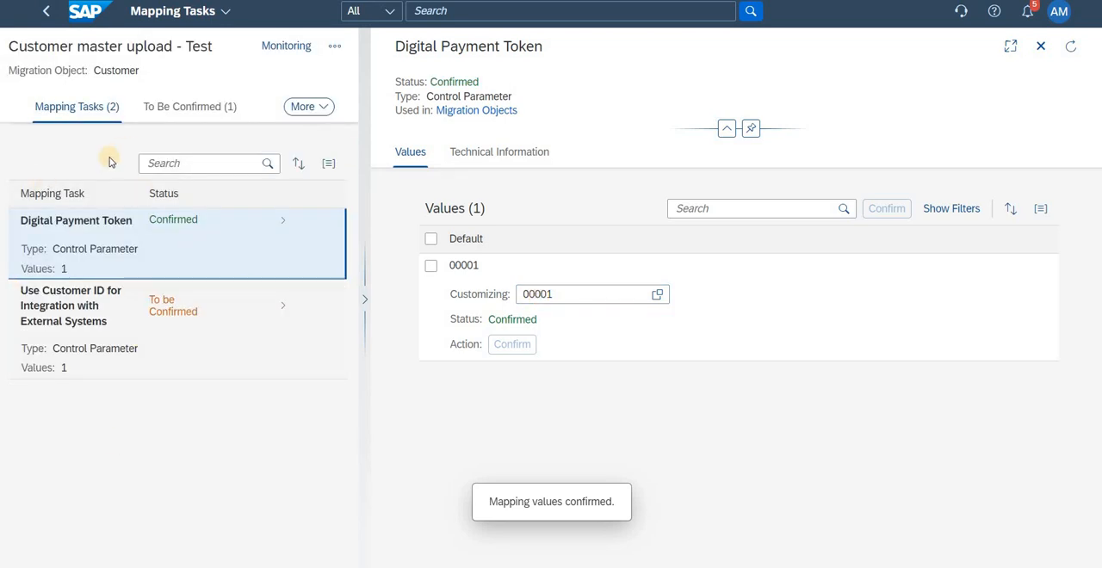
Step: Set the Use Customer ID for Integration with External Systems mapping to 00001 (No Integration) and confirm it
{"action": "left_click", "coordinate": [91, 312]}
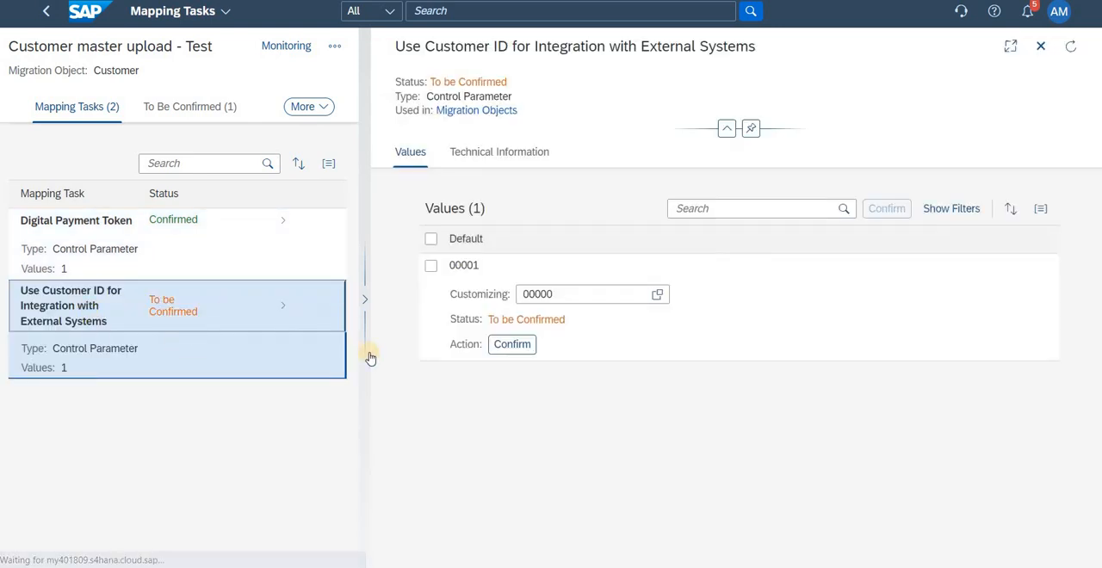
{"action": "left_click", "coordinate": [657, 295]}
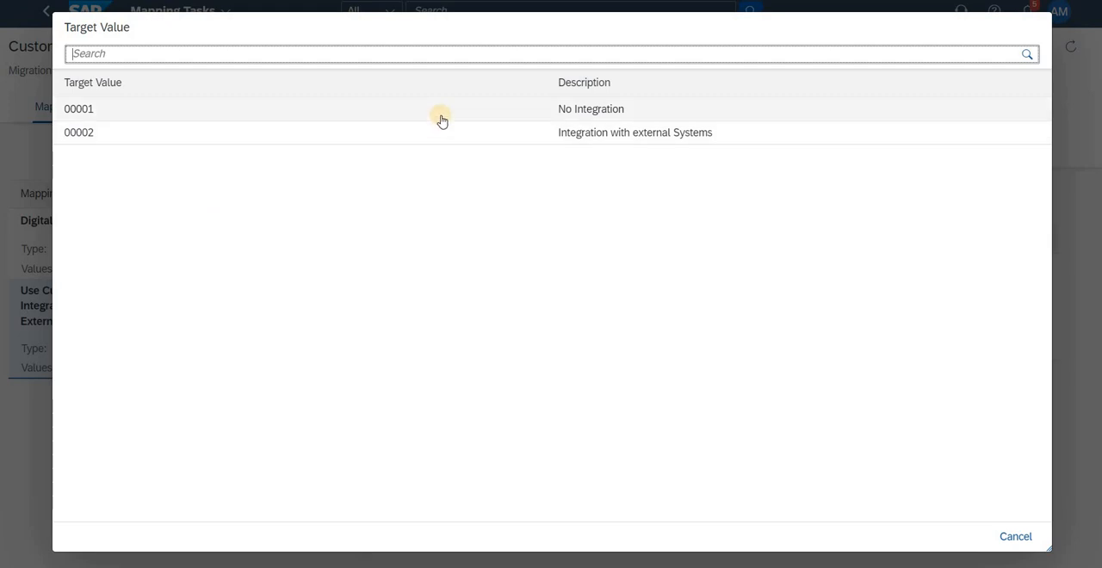
{"action": "left_click", "coordinate": [439, 118]}
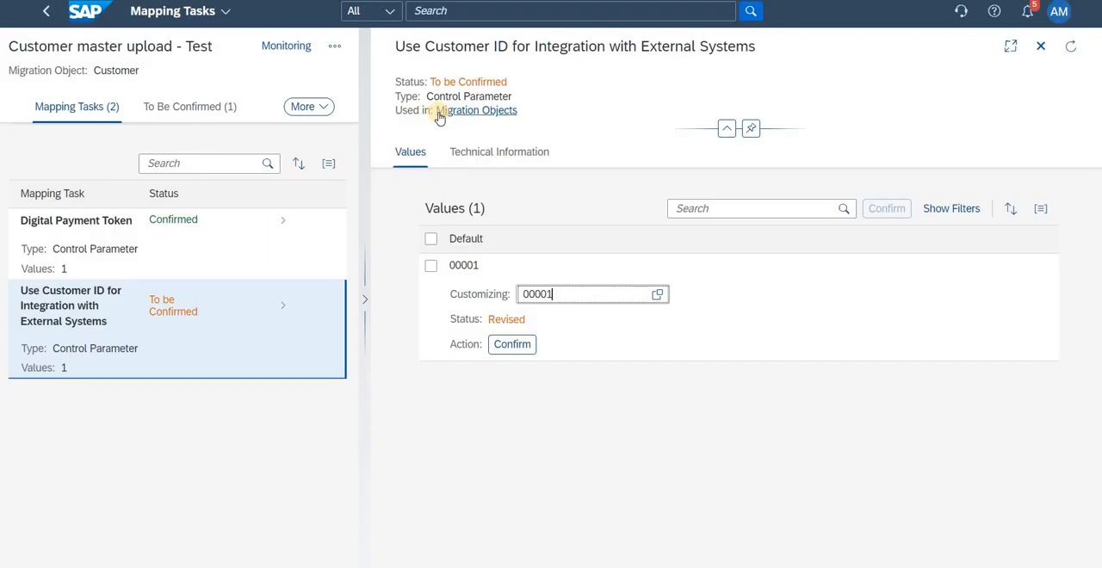
{"action": "left_click", "coordinate": [506, 345]}
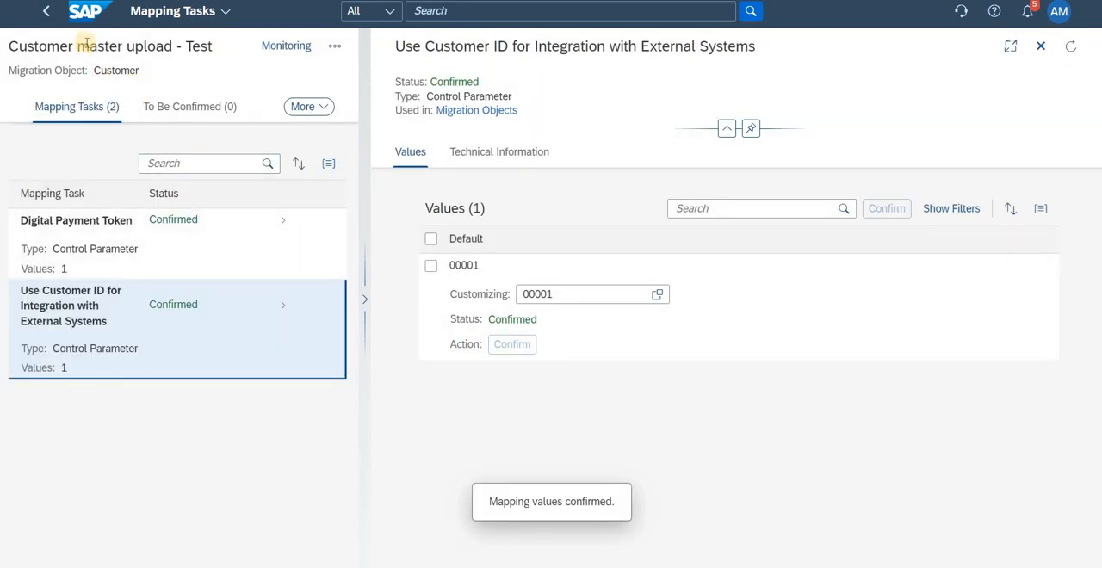
Step: Return to the migration project and start a simulation of the Customer object for All Instances
{"action": "left_click", "coordinate": [48, 16]}
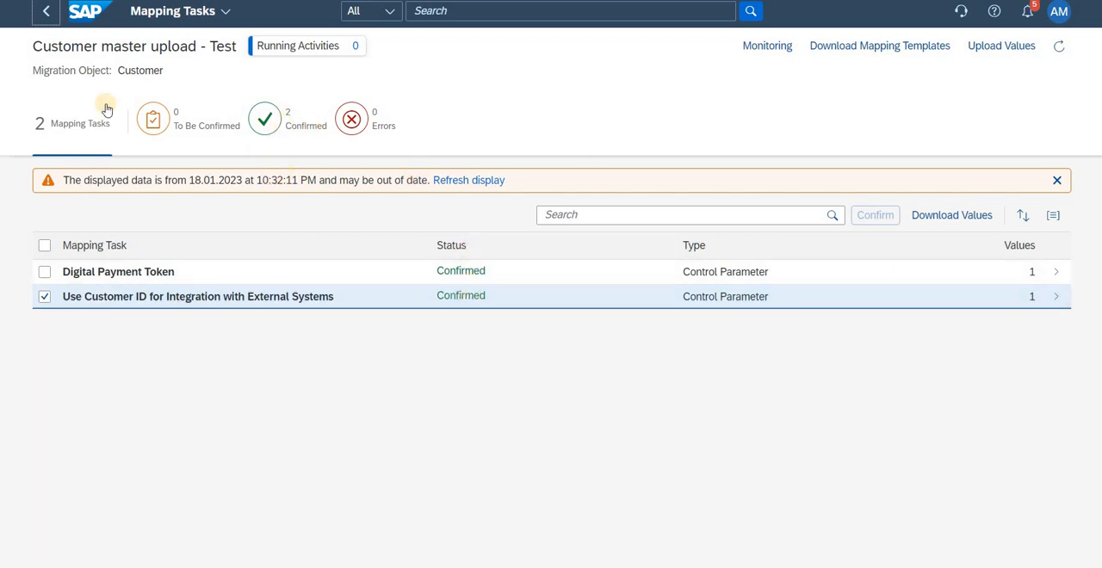
{"action": "left_click", "coordinate": [43, 12]}
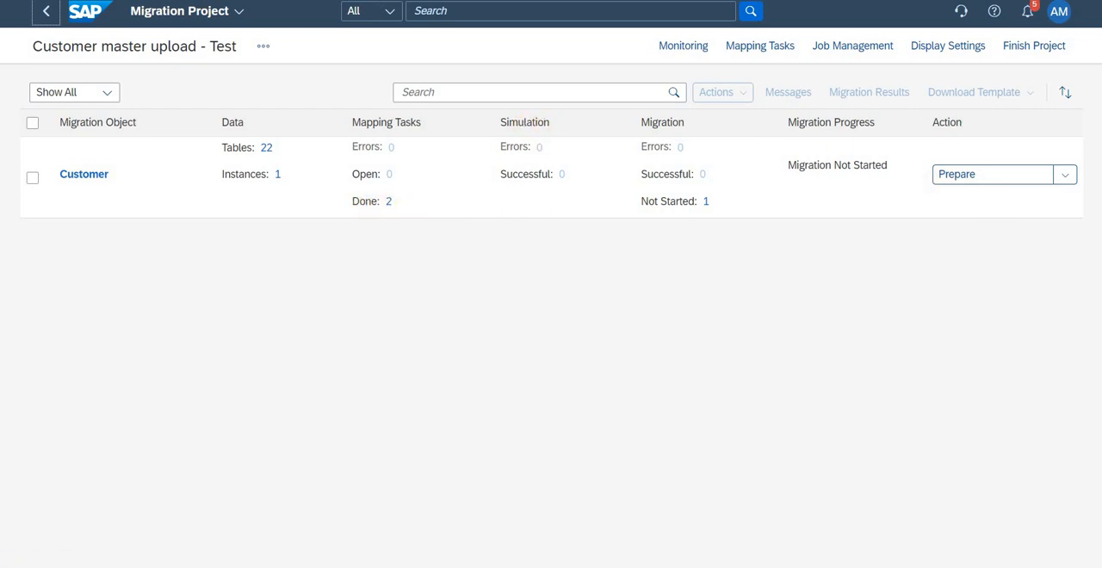
{"action": "left_click", "coordinate": [1065, 175]}
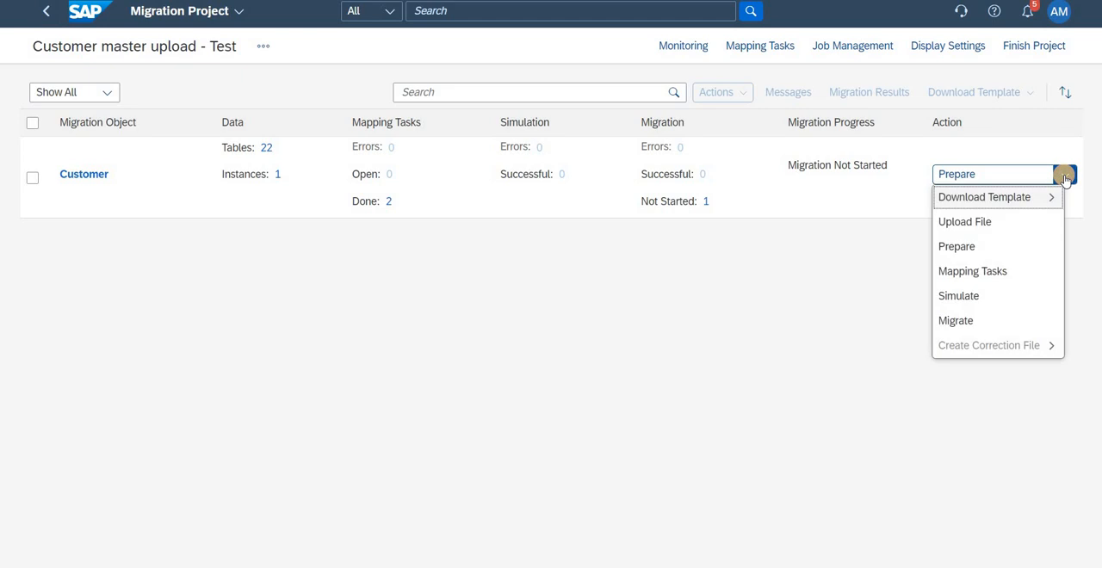
{"action": "left_click", "coordinate": [974, 297]}
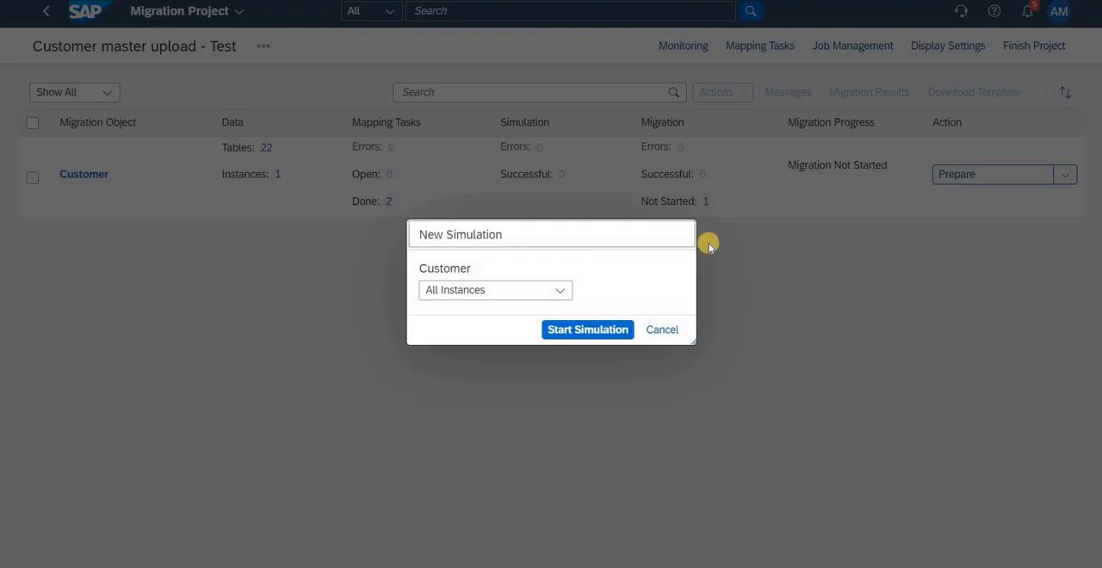
{"action": "left_click", "coordinate": [596, 331]}
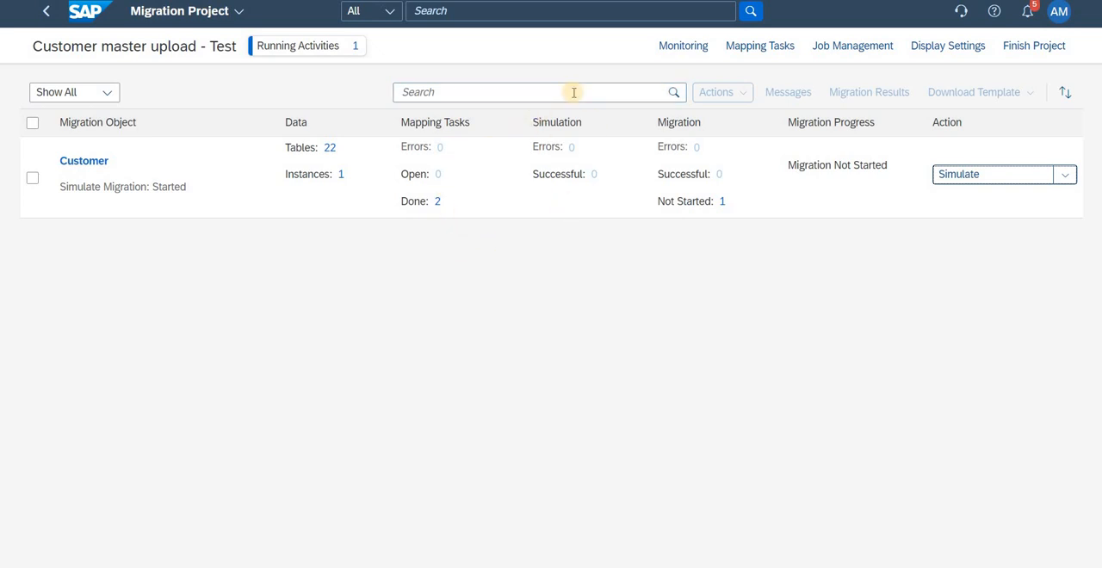
Step: Monitor the Simulate Data activity, open its messages and filter them to errors only
{"action": "left_click", "coordinate": [683, 49]}
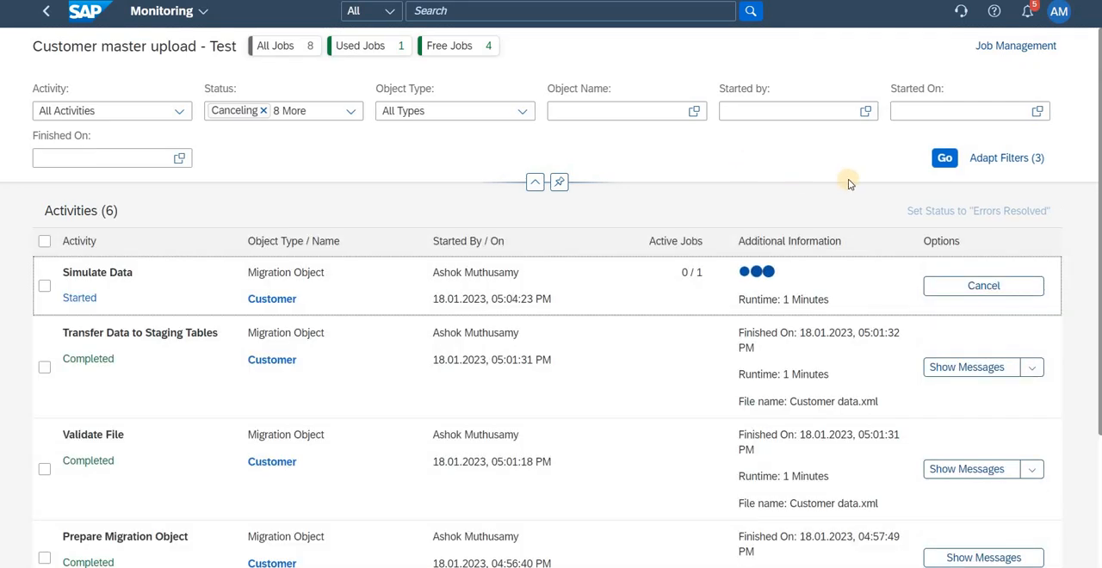
{"action": "left_click", "coordinate": [45, 288]}
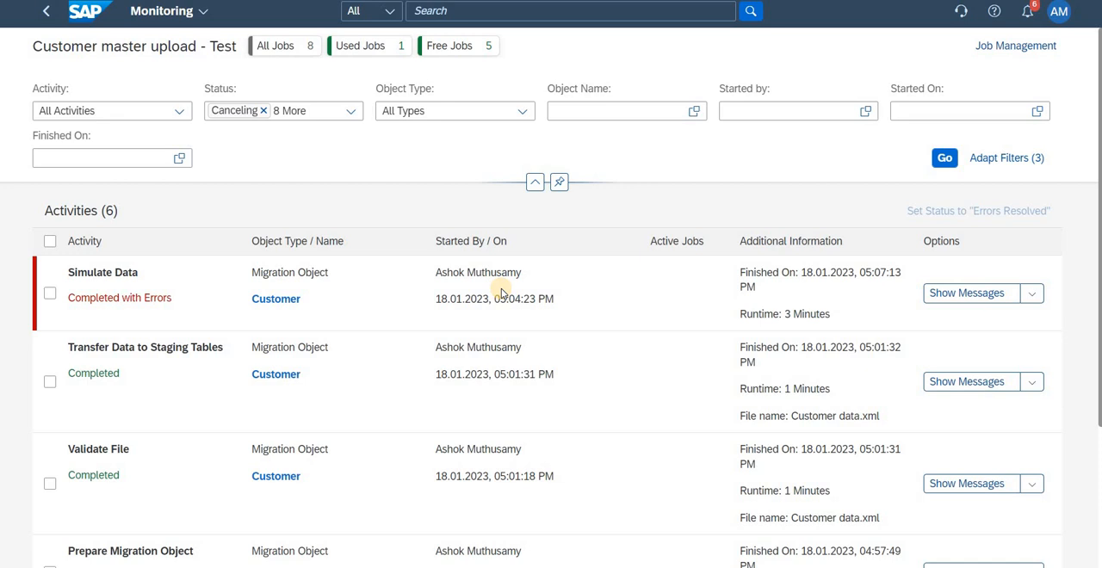
{"action": "left_click", "coordinate": [50, 293]}
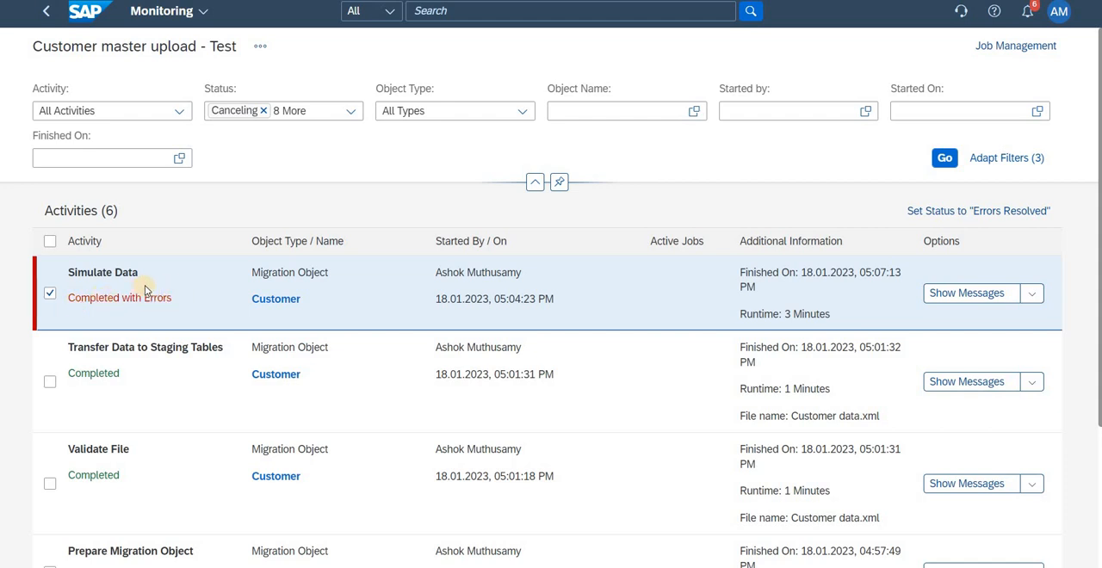
{"action": "left_click", "coordinate": [1031, 294]}
{"action": "left_click", "coordinate": [941, 318]}
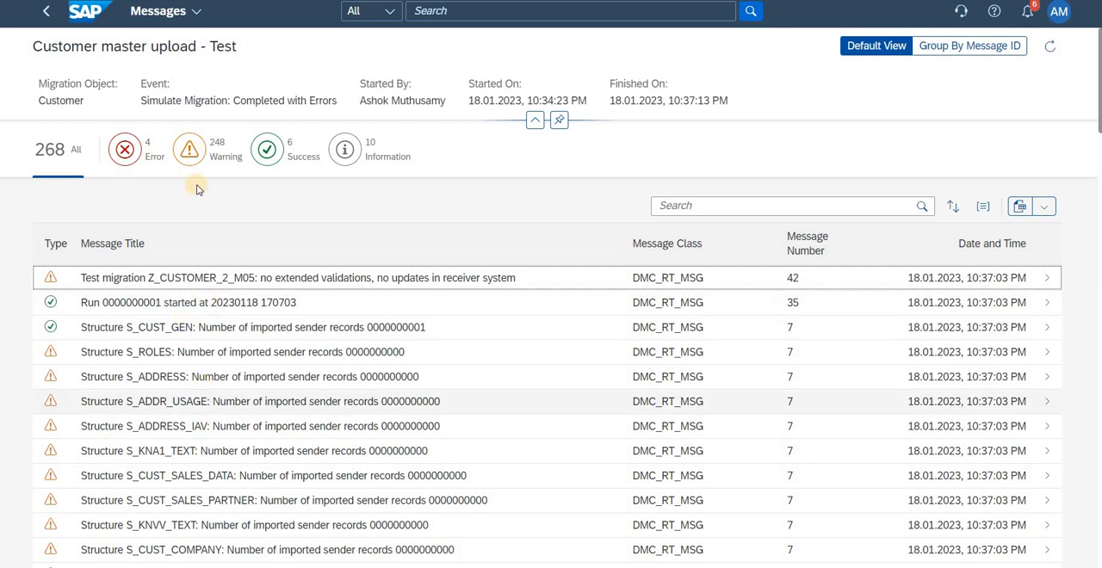
{"action": "left_click", "coordinate": [131, 152]}
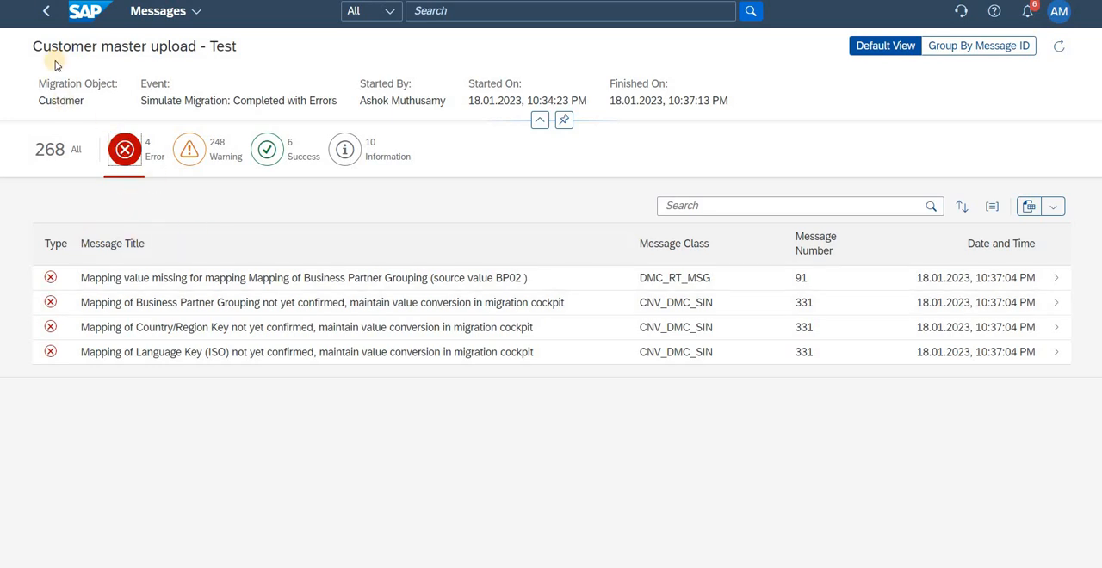
Step: Go back to the project, open Customer's open mapping tasks and confirm the Business Partner Grouping mapping of BP02 to BP02
{"action": "left_click", "coordinate": [46, 14]}
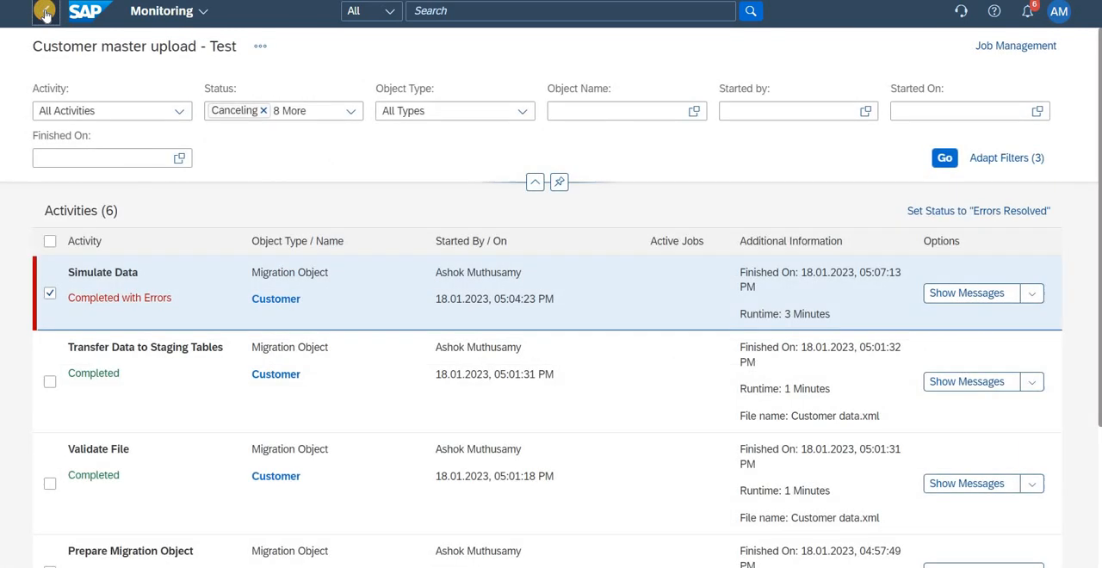
{"action": "left_click", "coordinate": [46, 13]}
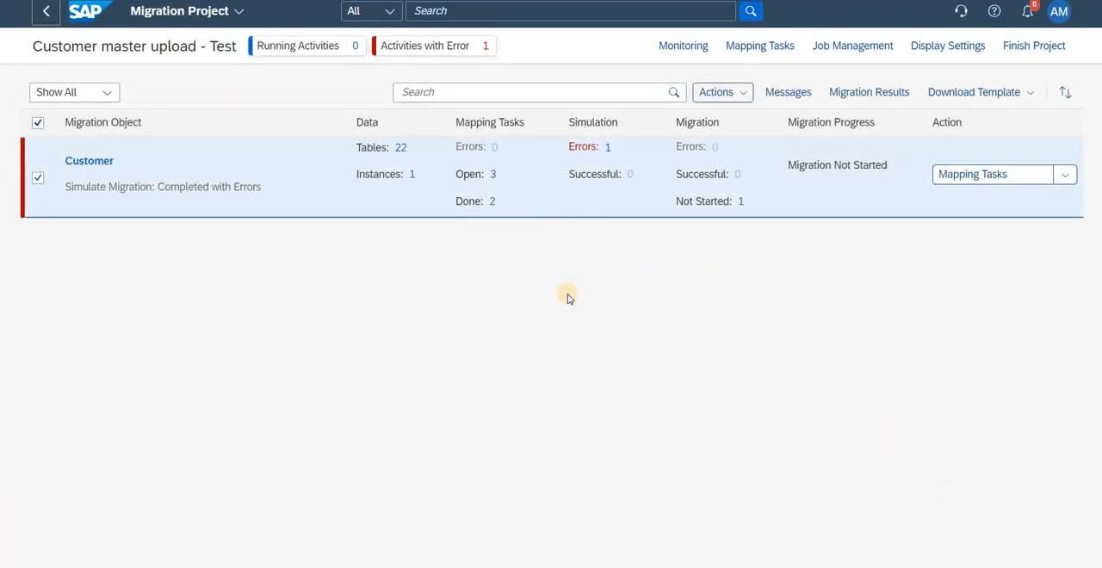
{"action": "left_click", "coordinate": [495, 174]}
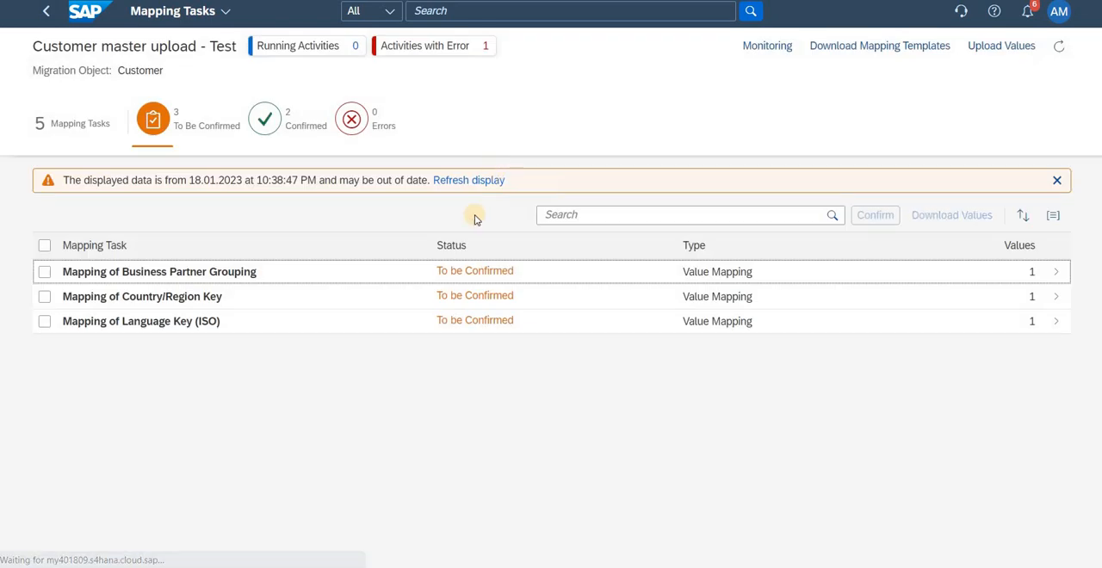
{"action": "left_click", "coordinate": [45, 273]}
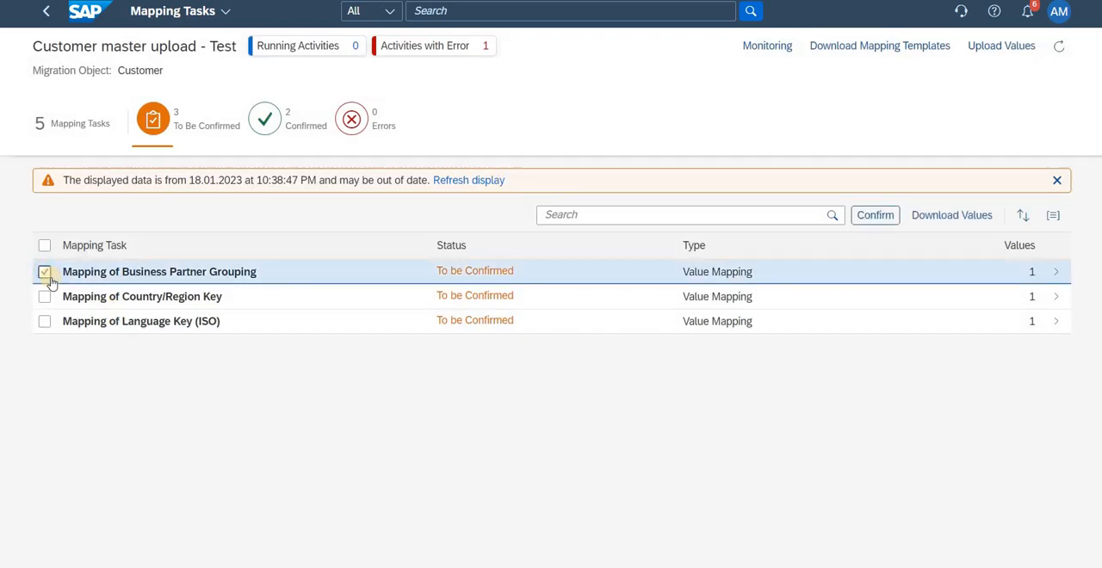
{"action": "left_click", "coordinate": [1057, 272]}
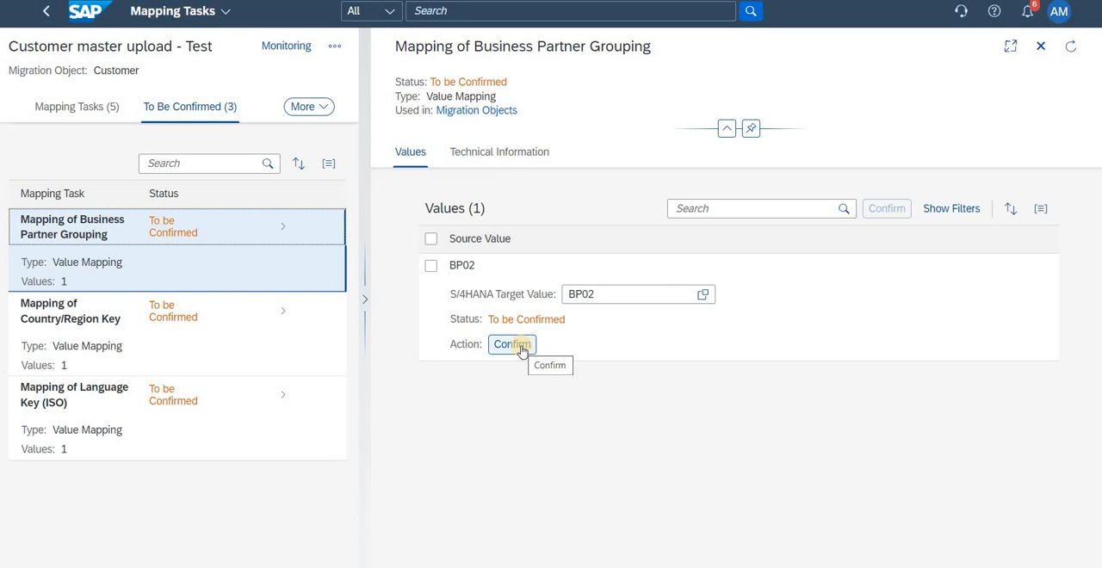
{"action": "left_click", "coordinate": [513, 344]}
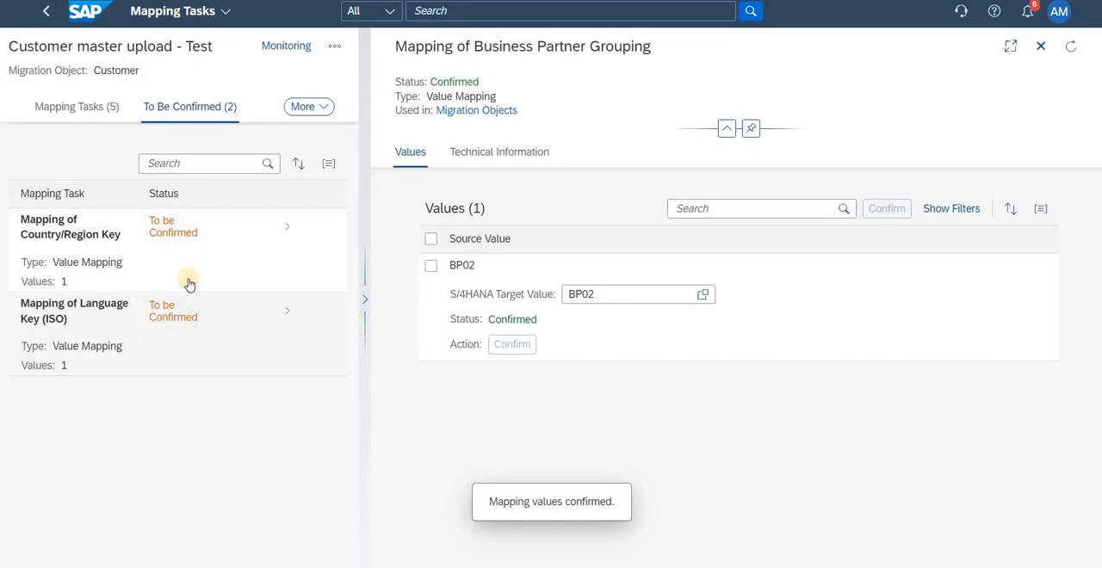
Step: Confirm the Country/Region Key mapping of IN to IN and the Language Key (ISO) mapping of EN to EN
{"action": "left_click", "coordinate": [218, 230]}
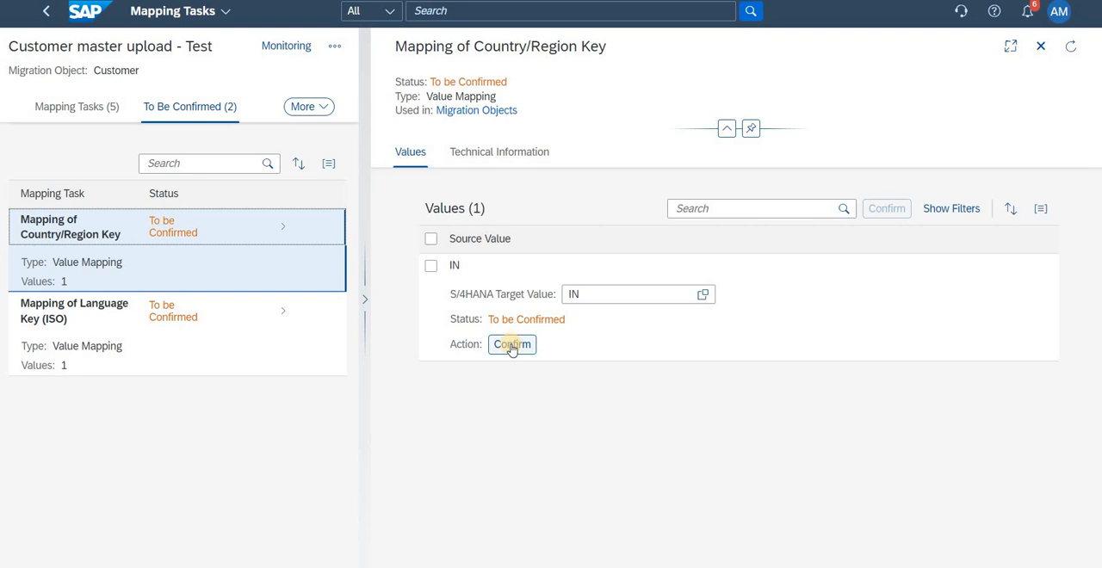
{"action": "left_click", "coordinate": [512, 346]}
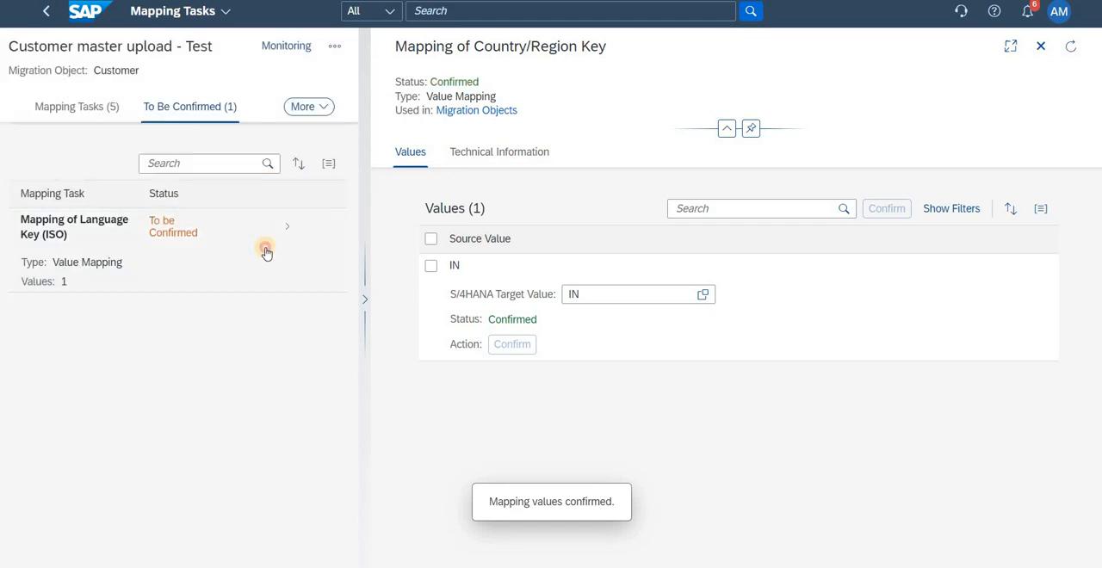
{"action": "left_click", "coordinate": [266, 251]}
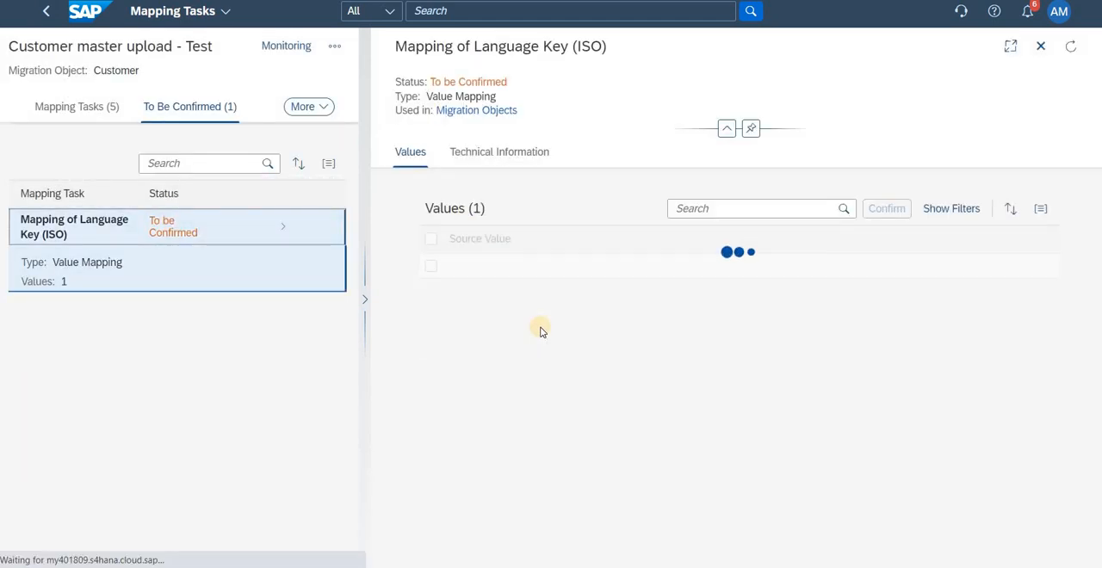
{"action": "left_click", "coordinate": [515, 346]}
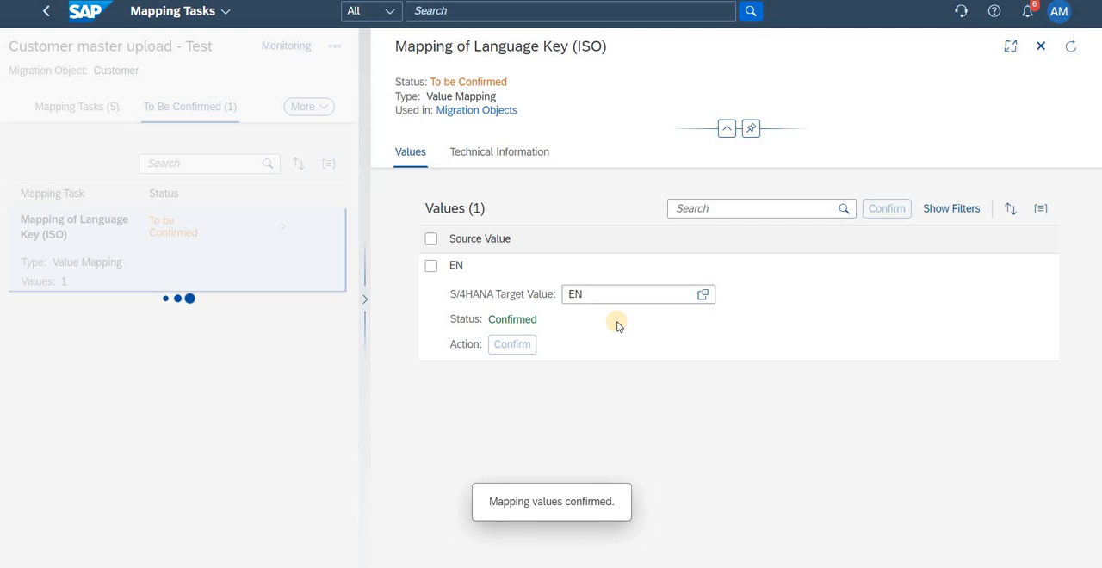
Step: Return from the mapping tasks to the migration project and start a new simulation of the Customer object
{"action": "left_click", "coordinate": [41, 13]}
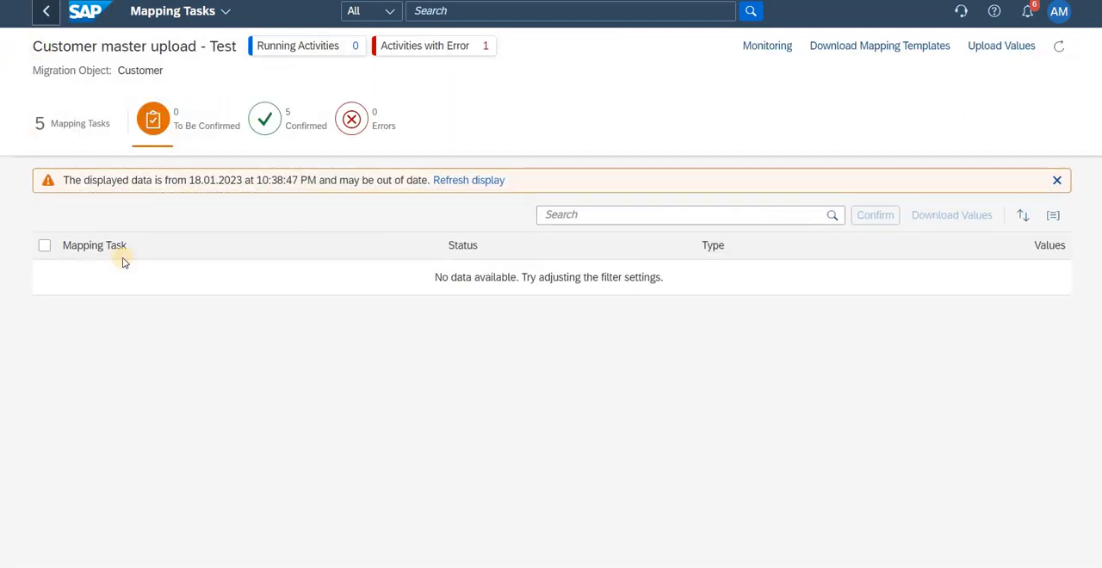
{"action": "left_click", "coordinate": [45, 10]}
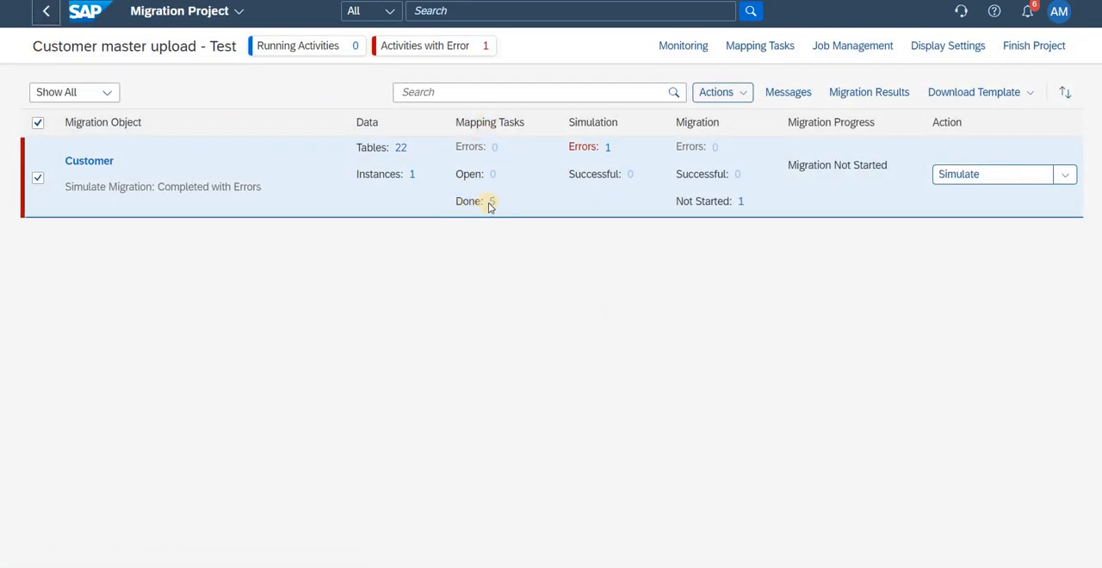
{"action": "left_click", "coordinate": [1067, 176]}
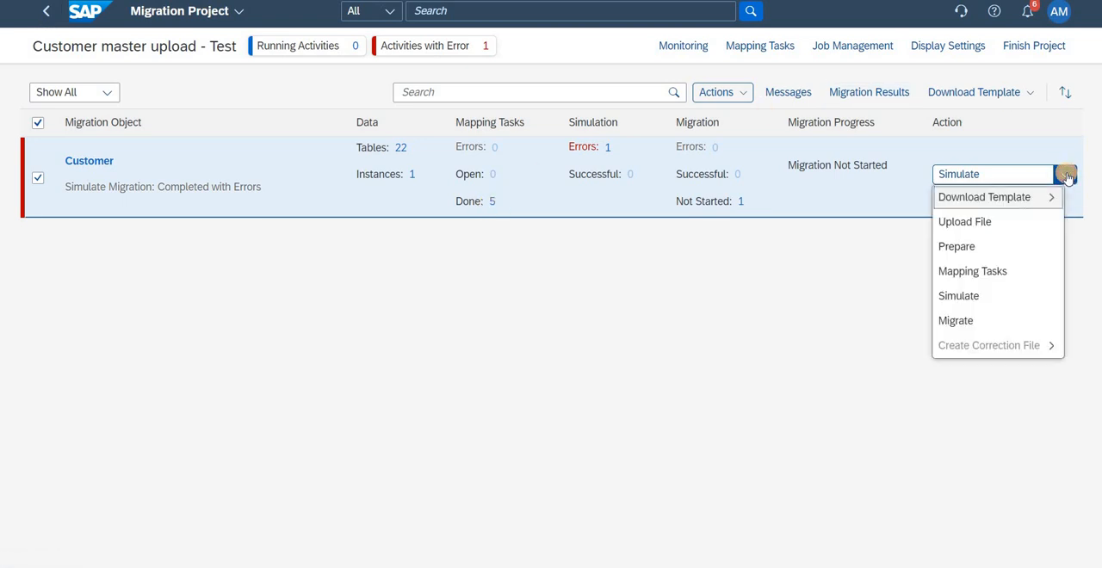
{"action": "left_click", "coordinate": [976, 299]}
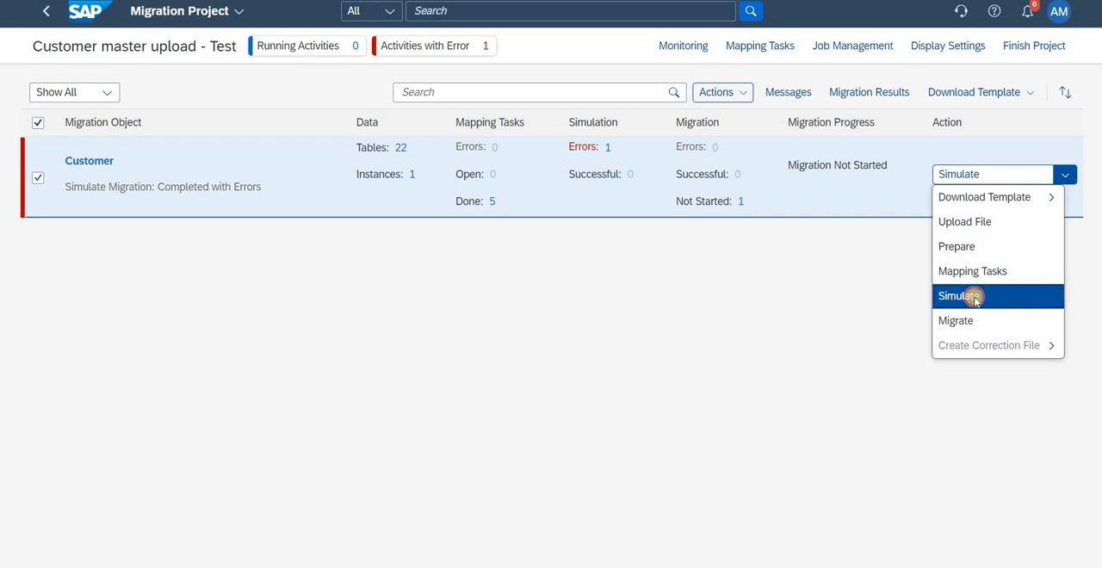
{"action": "left_click", "coordinate": [586, 330]}
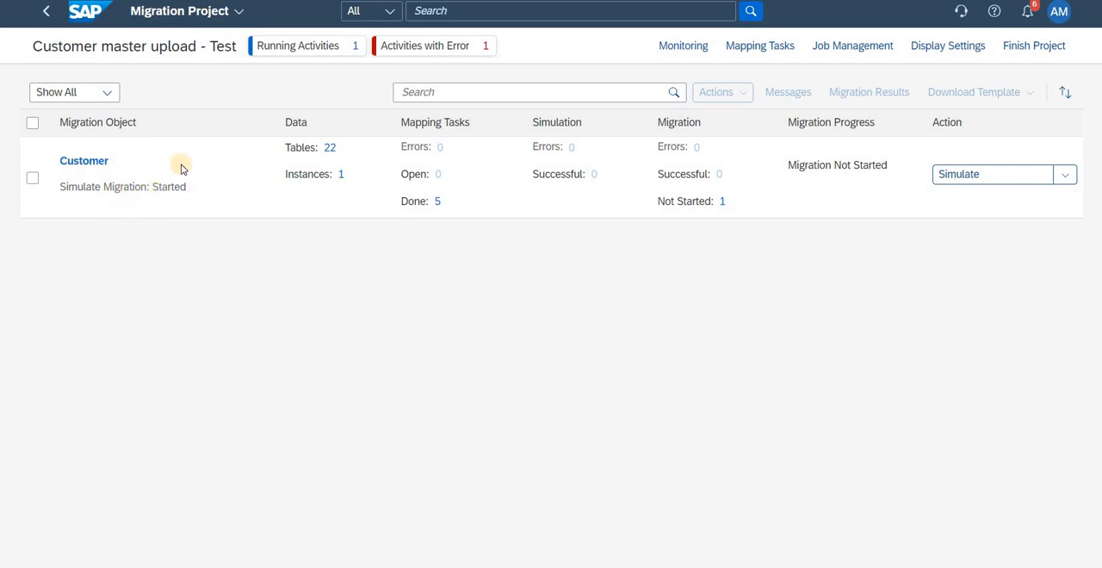
Step: Select the Customer object, open the project's monitoring and refresh the activities to check the new Simulate Data run
{"action": "left_click", "coordinate": [32, 178]}
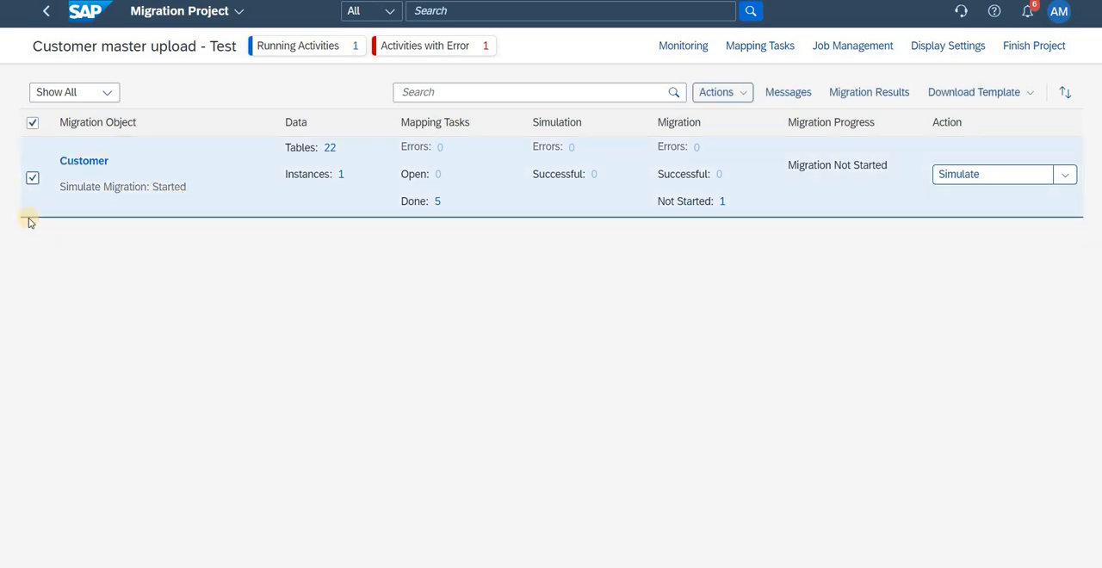
{"action": "left_click", "coordinate": [685, 45]}
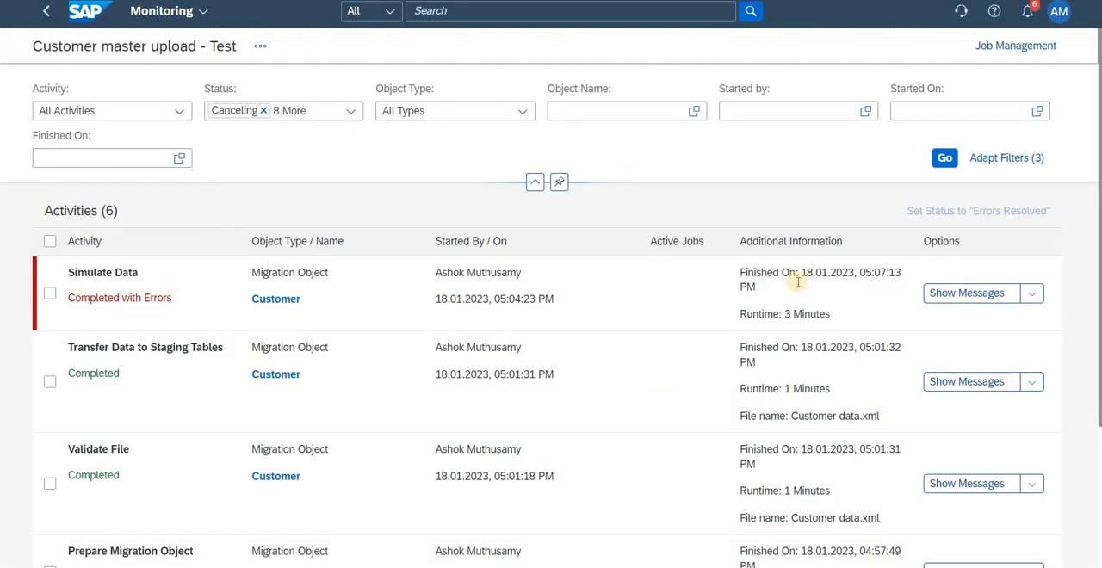
{"action": "left_click", "coordinate": [946, 157]}
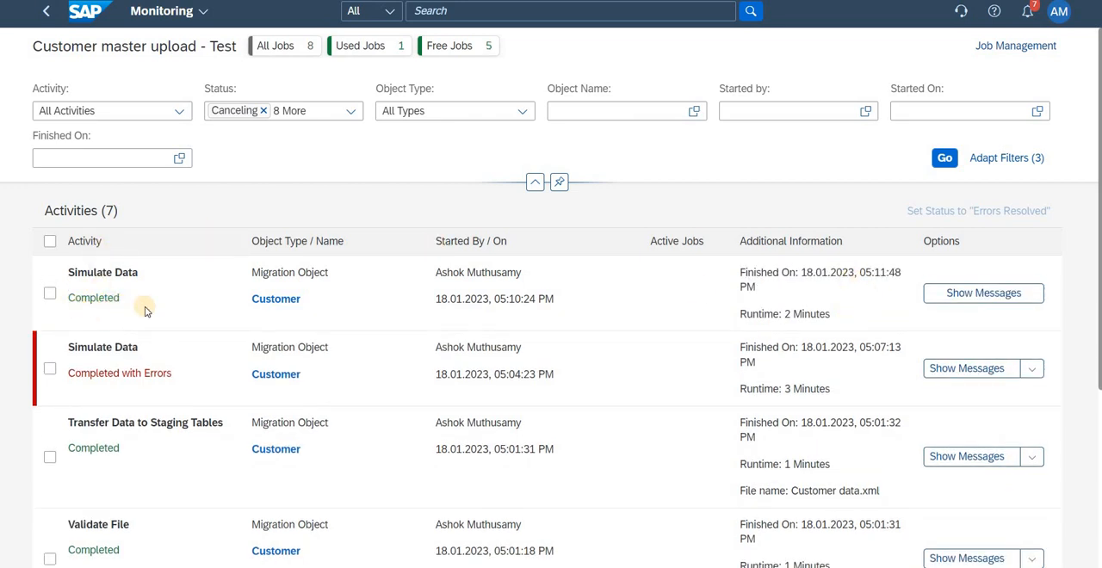
Step: Return to the migration project, start the migration of the Customer object for All Instances and accept that it cannot be undone
{"action": "left_click", "coordinate": [43, 12]}
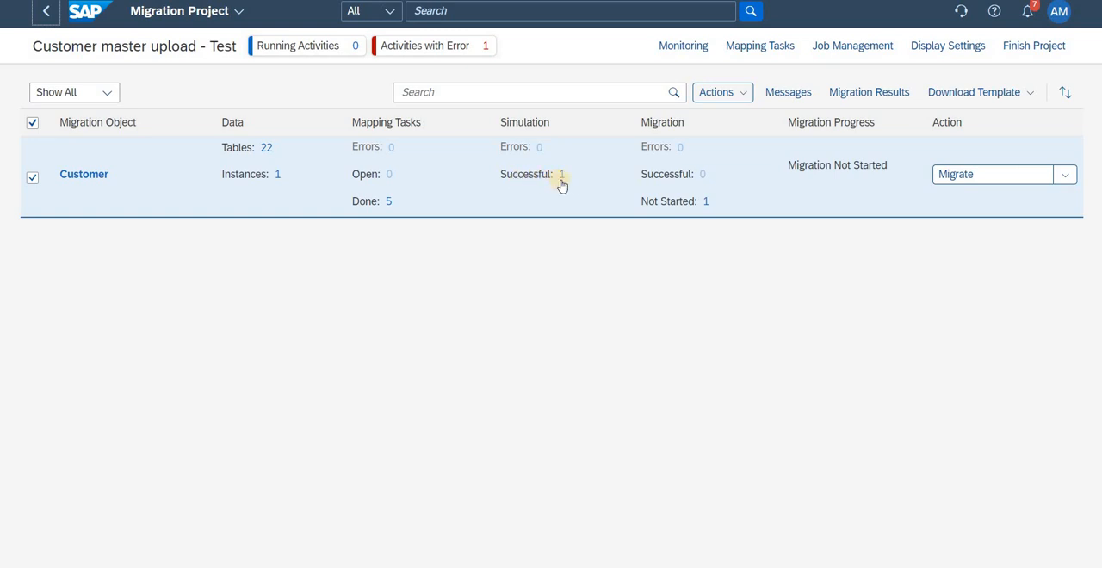
{"action": "left_click", "coordinate": [973, 176]}
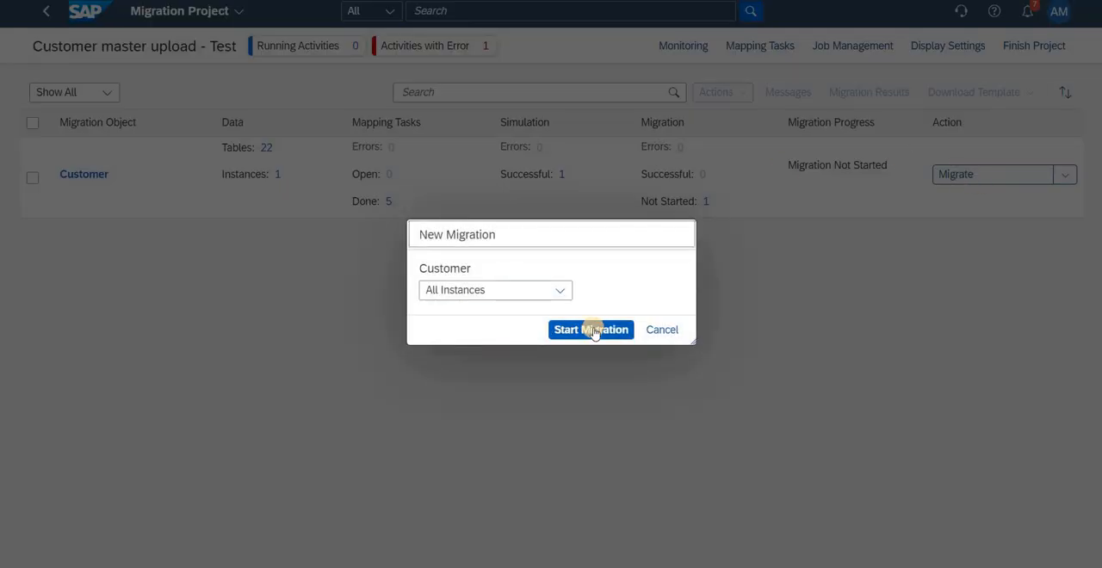
{"action": "left_click", "coordinate": [592, 331]}
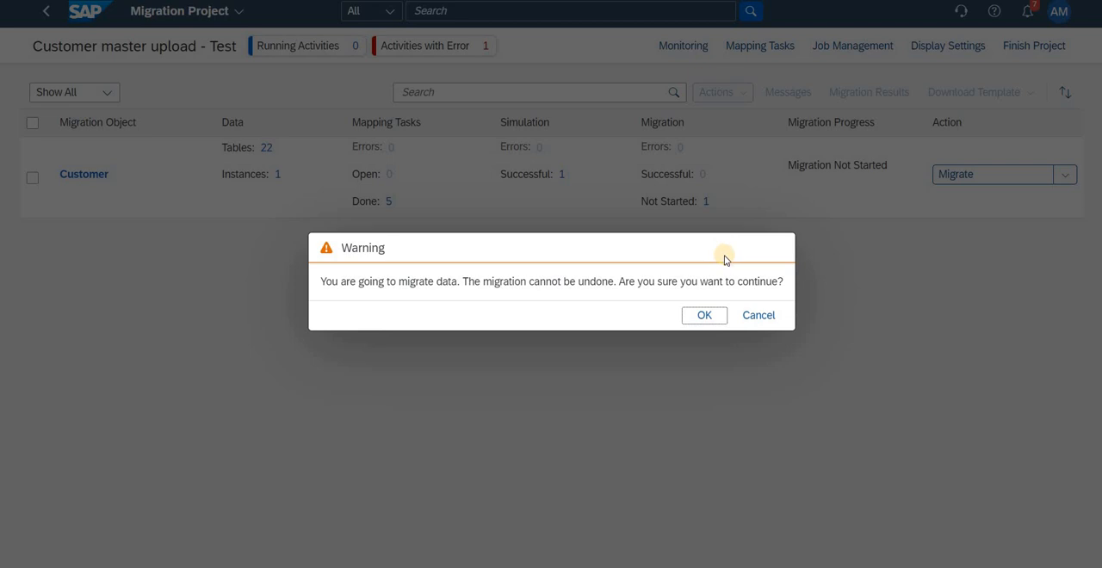
{"action": "left_click", "coordinate": [711, 316]}
{"action": "left_click", "coordinate": [711, 316]}
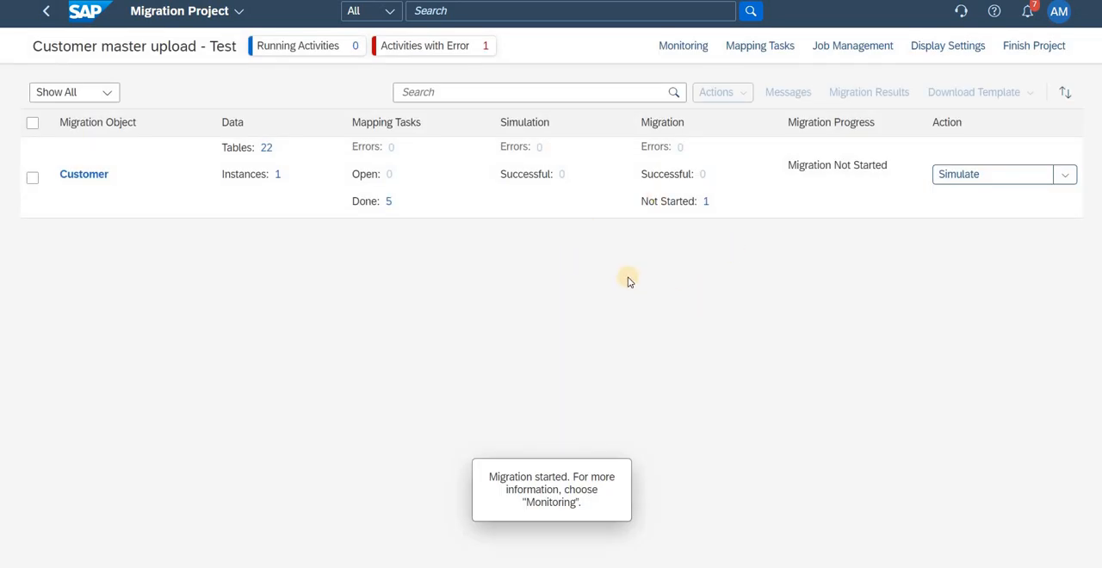
Step: Monitor the Migrate Data activity of the Customer object, refresh its status and return to the project to check the migration progress
{"action": "left_click", "coordinate": [32, 177]}
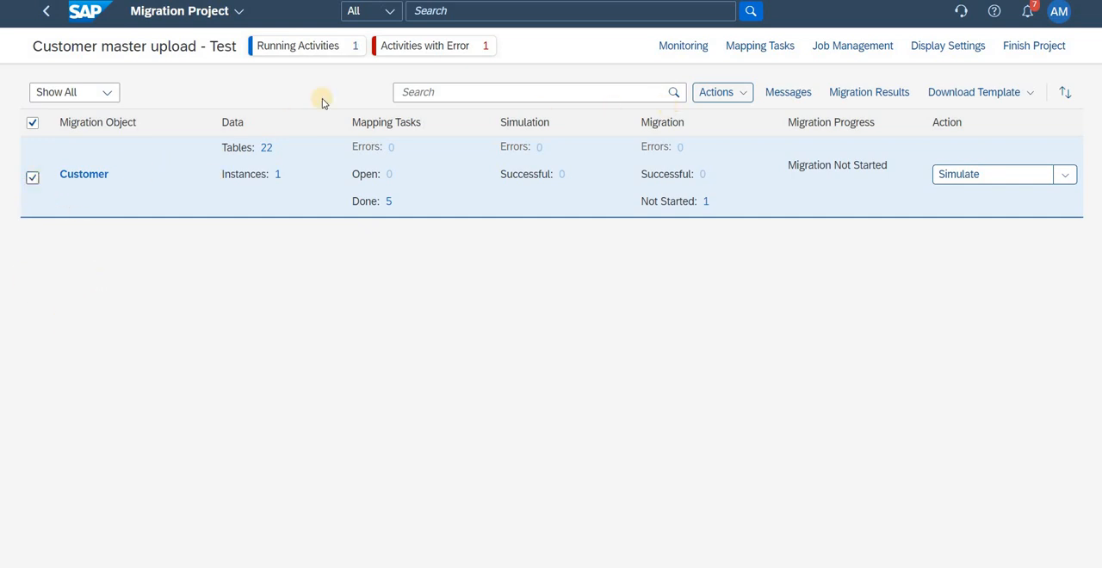
{"action": "left_click", "coordinate": [682, 46]}
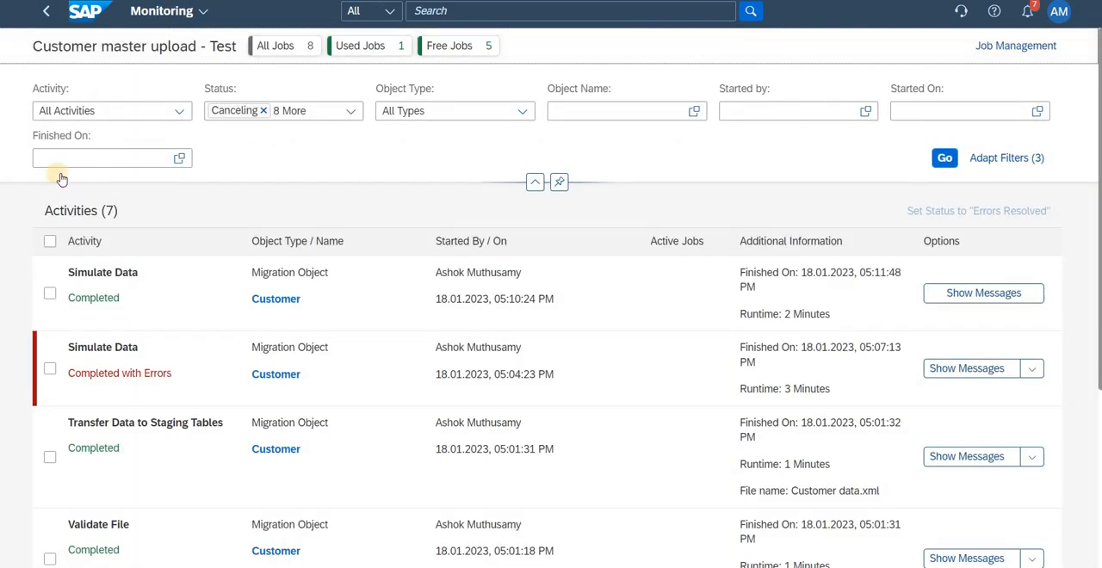
{"action": "left_click", "coordinate": [945, 160]}
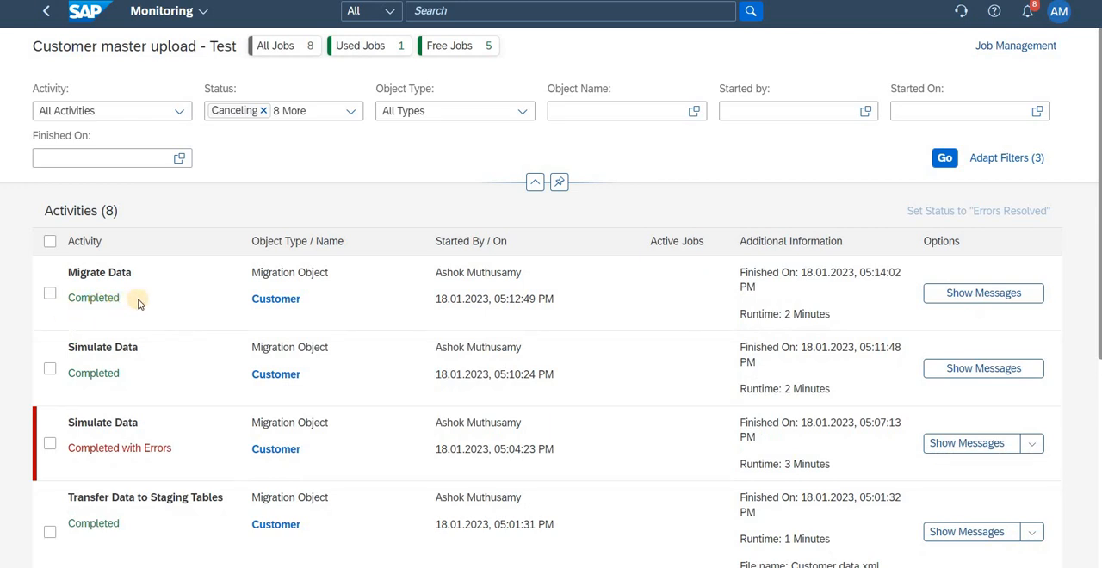
{"action": "left_click", "coordinate": [49, 14]}
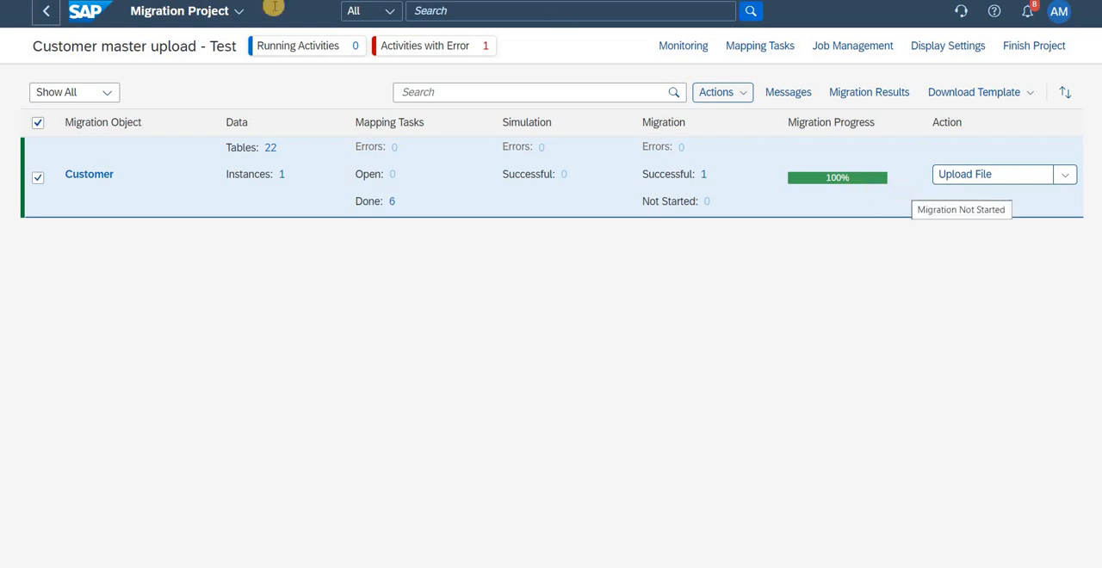
Step: Leave the migration project for the home page, search for "Customer master" and open the Manage Customer Master Data app
{"action": "left_click", "coordinate": [43, 12]}
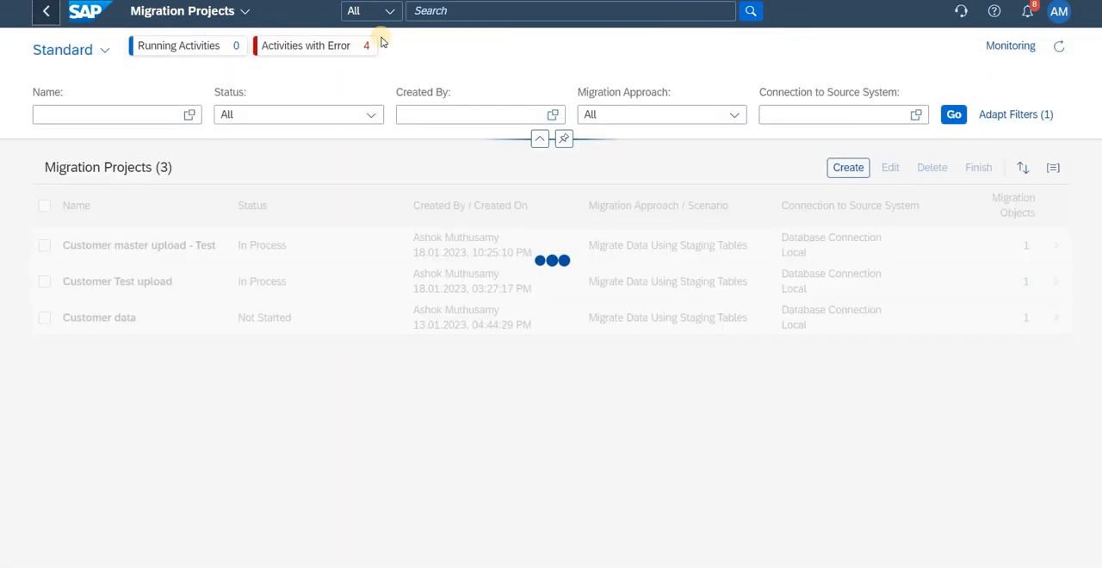
{"action": "left_click", "coordinate": [83, 14]}
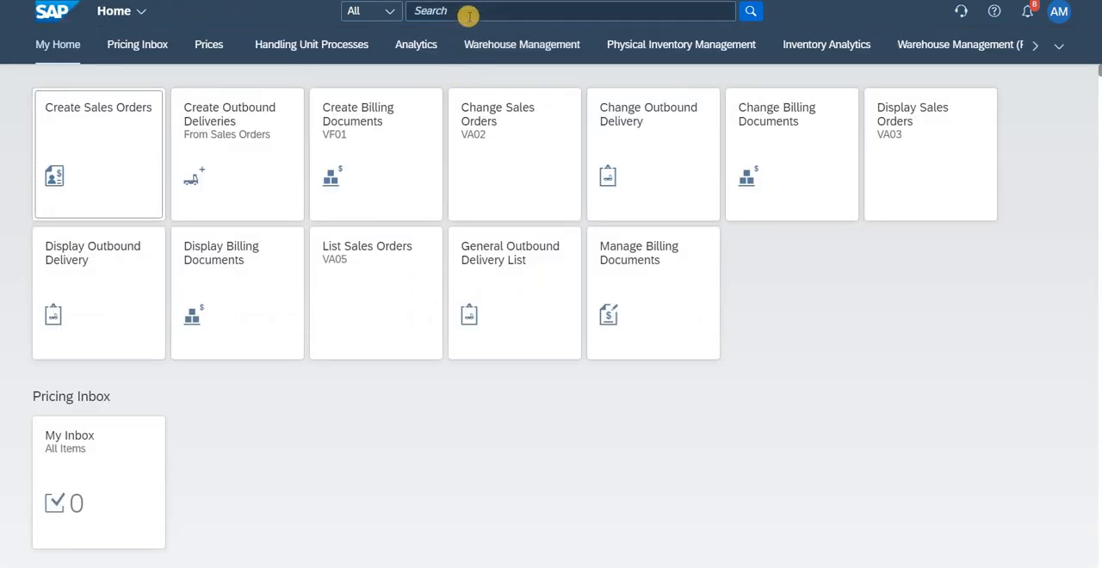
{"action": "left_click", "coordinate": [468, 12]}
{"action": "type", "text": "Cu"}
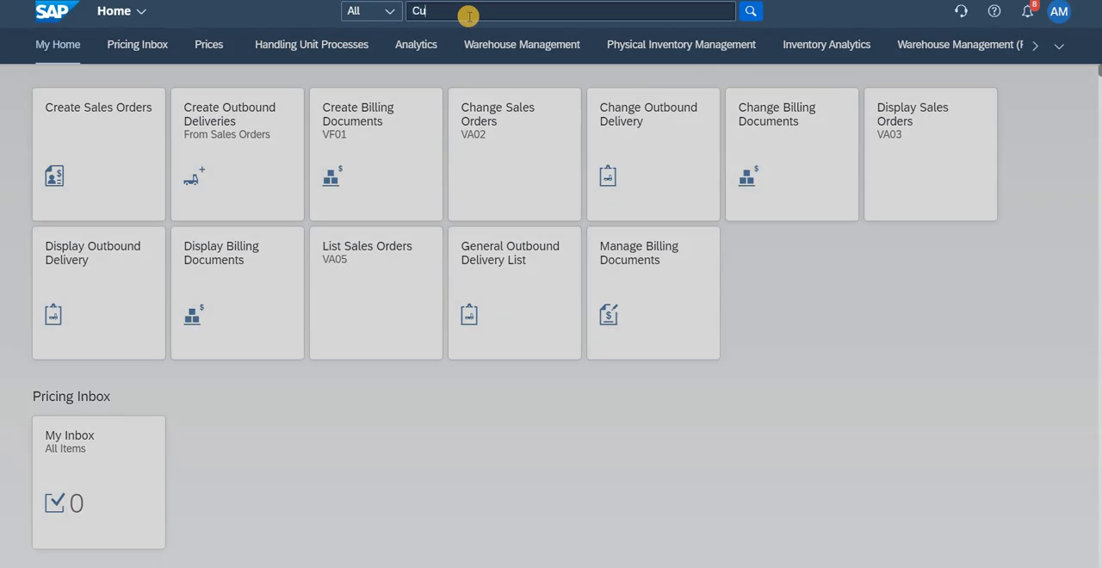
{"action": "type", "text": "stomer master"}
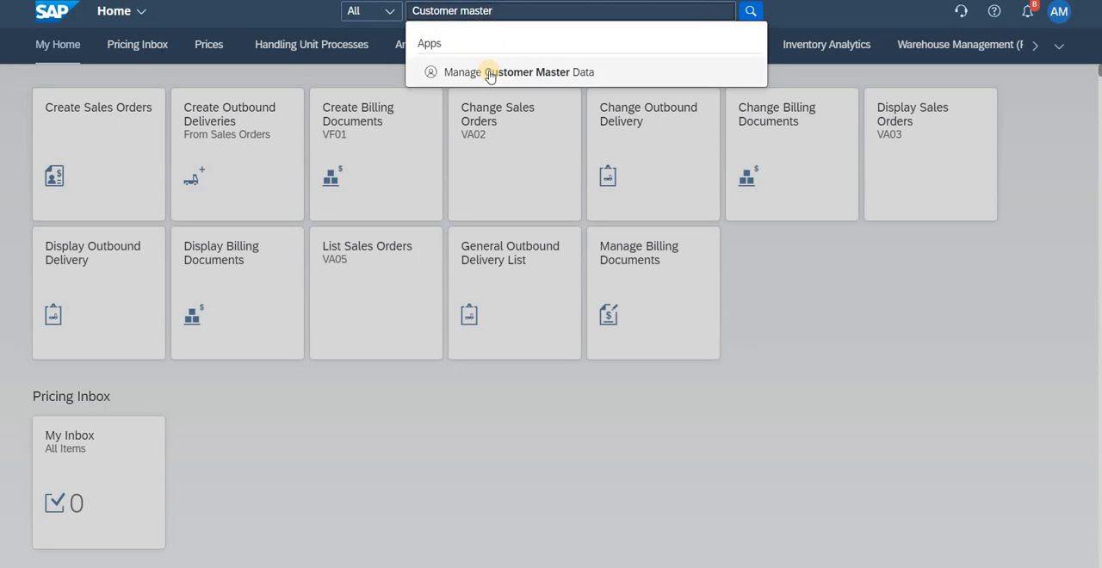
{"action": "left_click", "coordinate": [489, 72]}
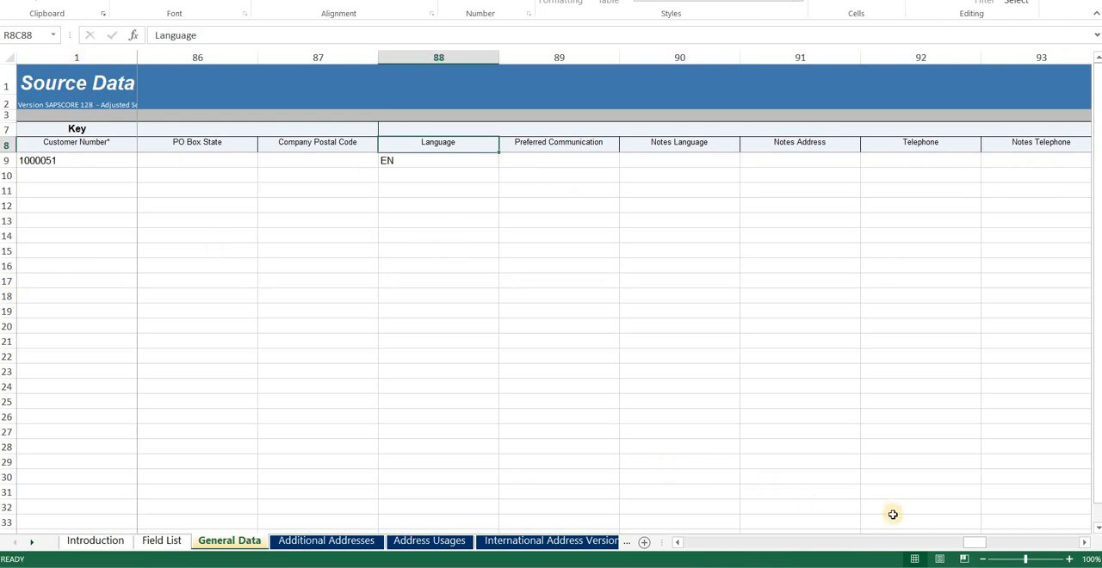
Step: Copy the customer number from the General Data sheet in Excel and search for it among the customers in Manage Customer Master
{"action": "left_click_drag", "start_coordinate": [978, 542], "coordinate": [647, 522]}
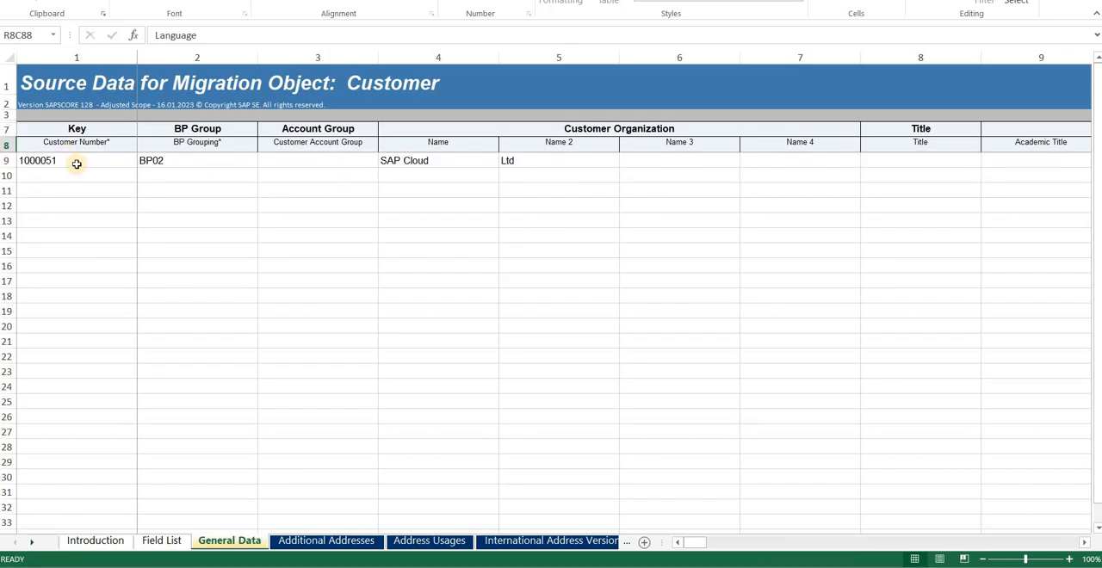
{"action": "double_click", "coordinate": [79, 160]}
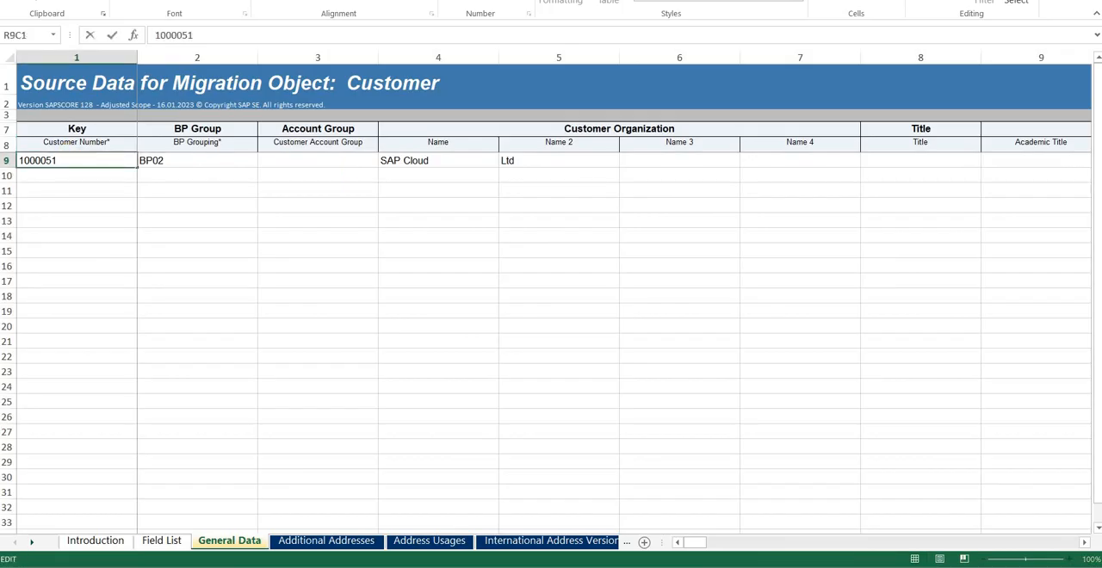
{"action": "key", "text": "shift+Home"}
{"action": "key", "text": "ctrl+c"}
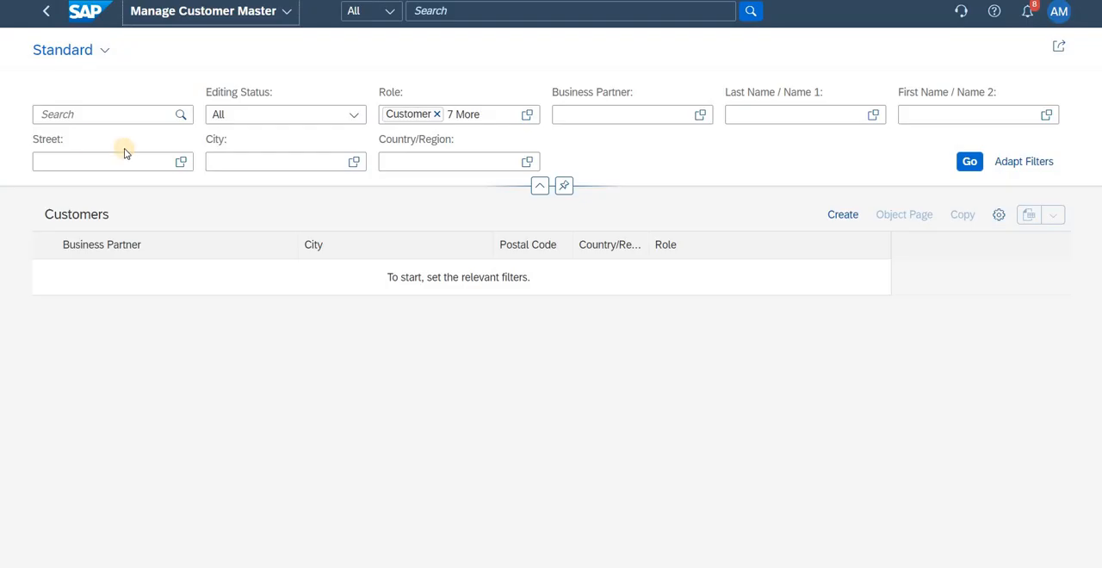
{"action": "left_click", "coordinate": [113, 120]}
{"action": "left_click", "coordinate": [113, 120]}
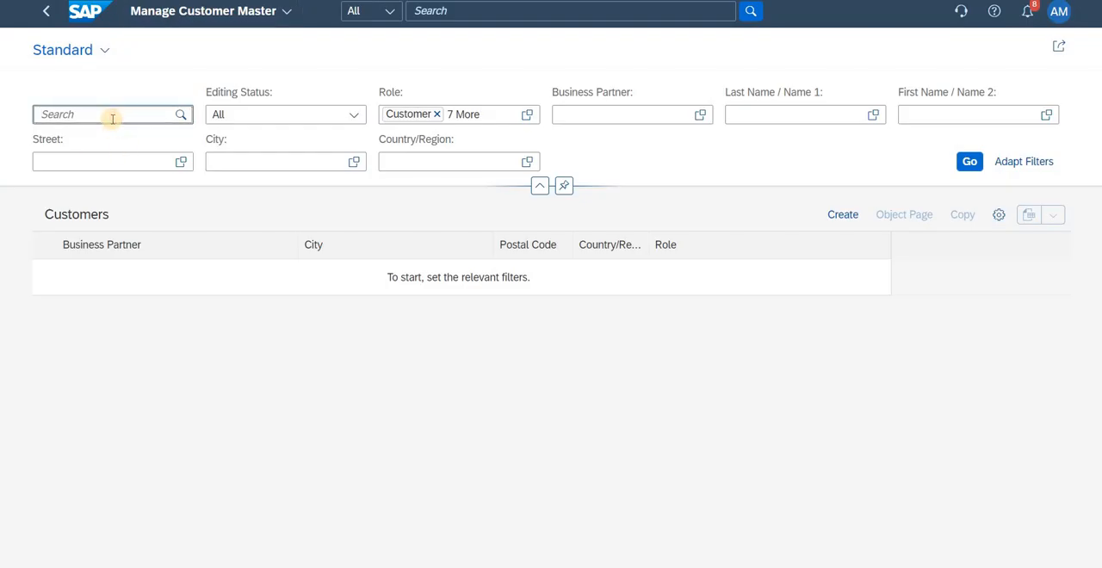
{"action": "key", "text": "ctrl+v"}
{"action": "left_click", "coordinate": [182, 114]}
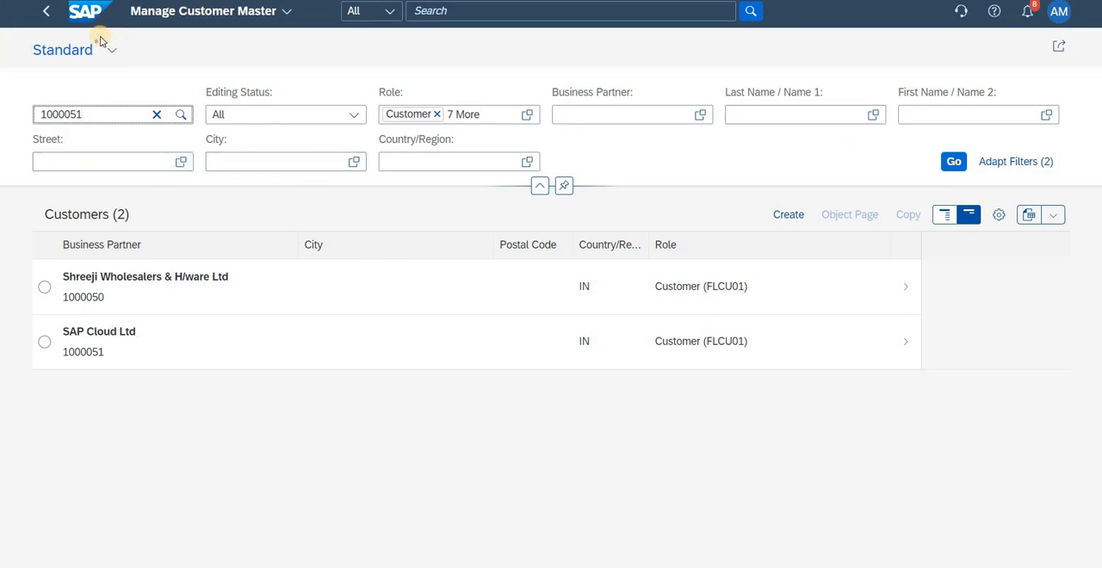
Step: Return to the home page and search for the "migrate your data" app
{"action": "left_click", "coordinate": [73, 17]}
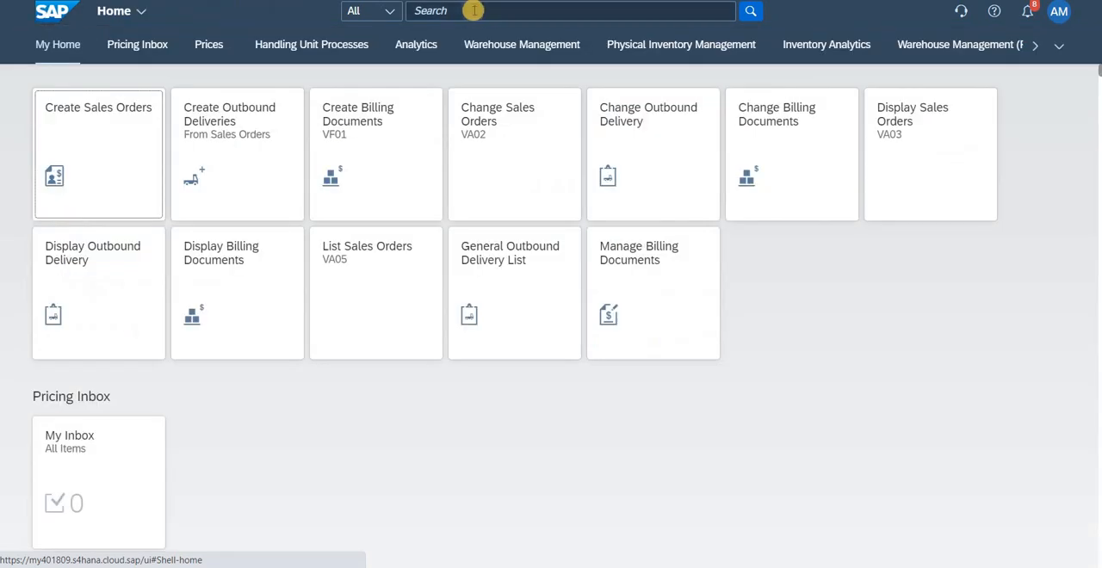
{"action": "left_click", "coordinate": [468, 11]}
{"action": "type", "text": "mig"}
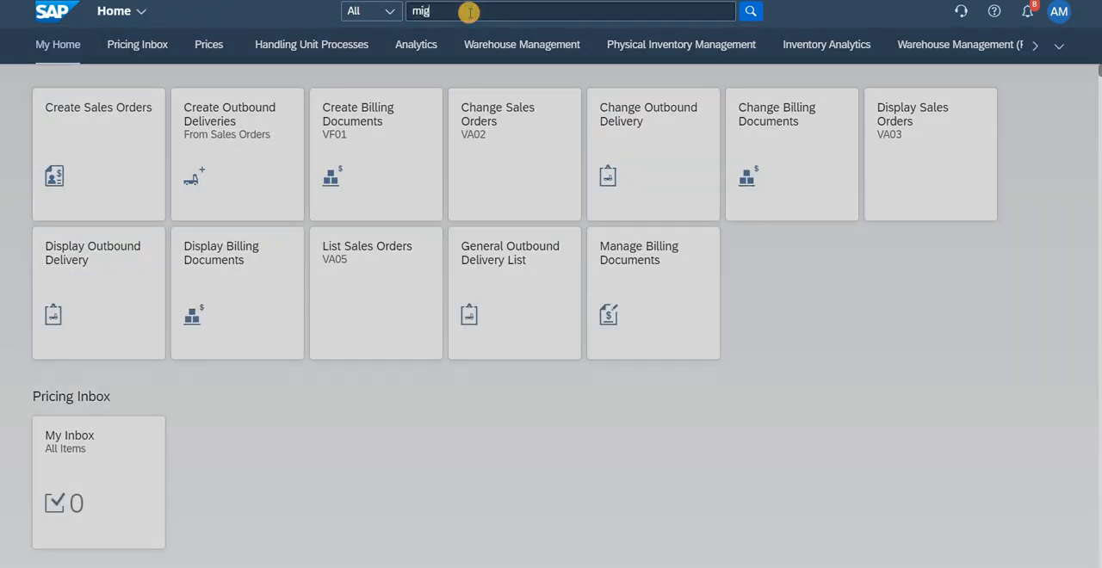
{"action": "type", "text": "rate you"}
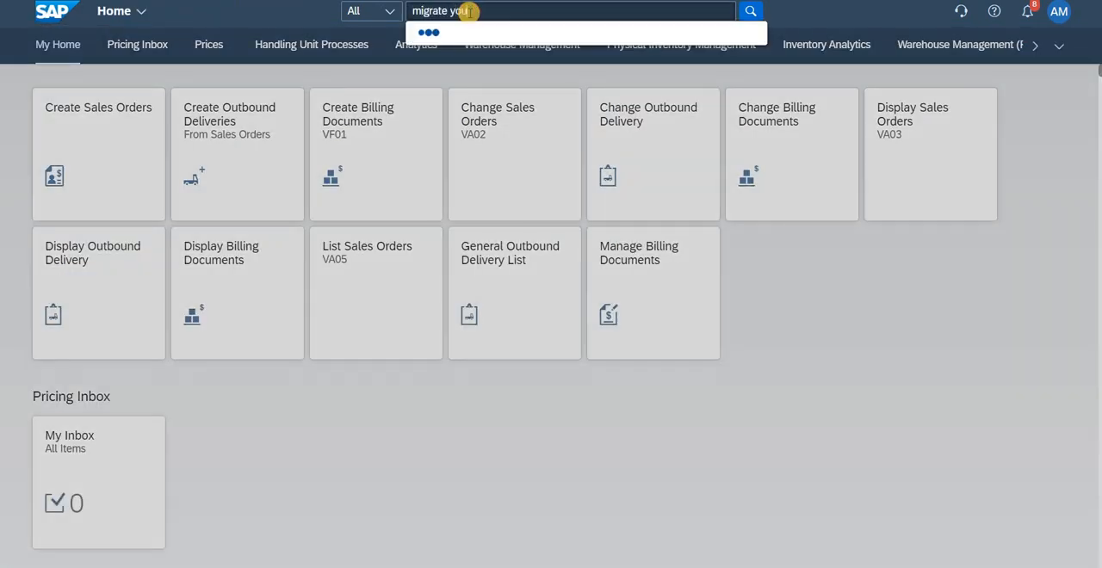
{"action": "type", "text": "r data"}
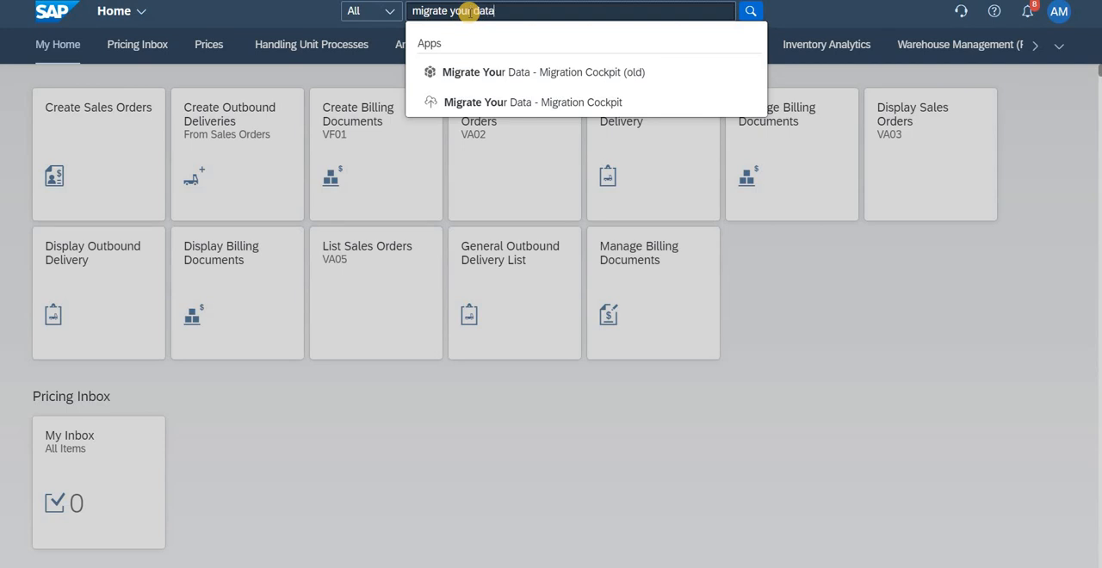